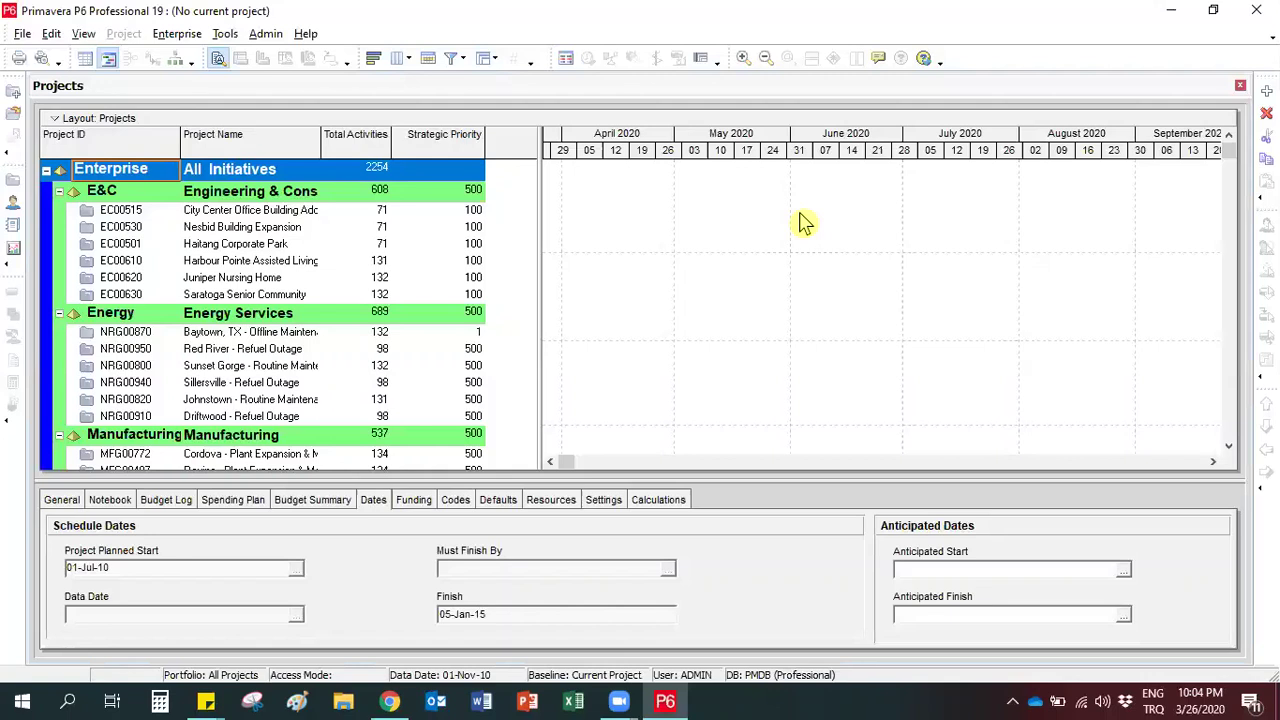
# Step: Open the organizational breakdown structure and add an OBS element named CEO directly under Enterprise, accepting the display of all elements
pyautogui.click(178, 36)
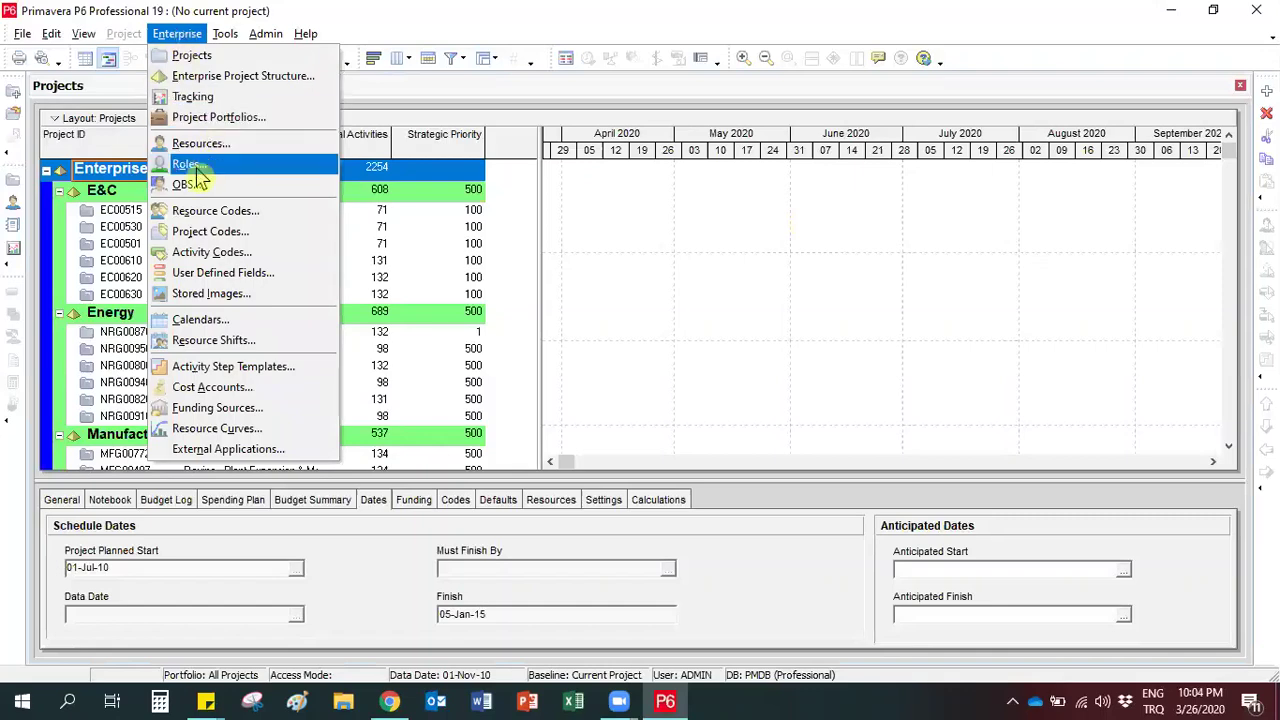
pyautogui.click(249, 193)
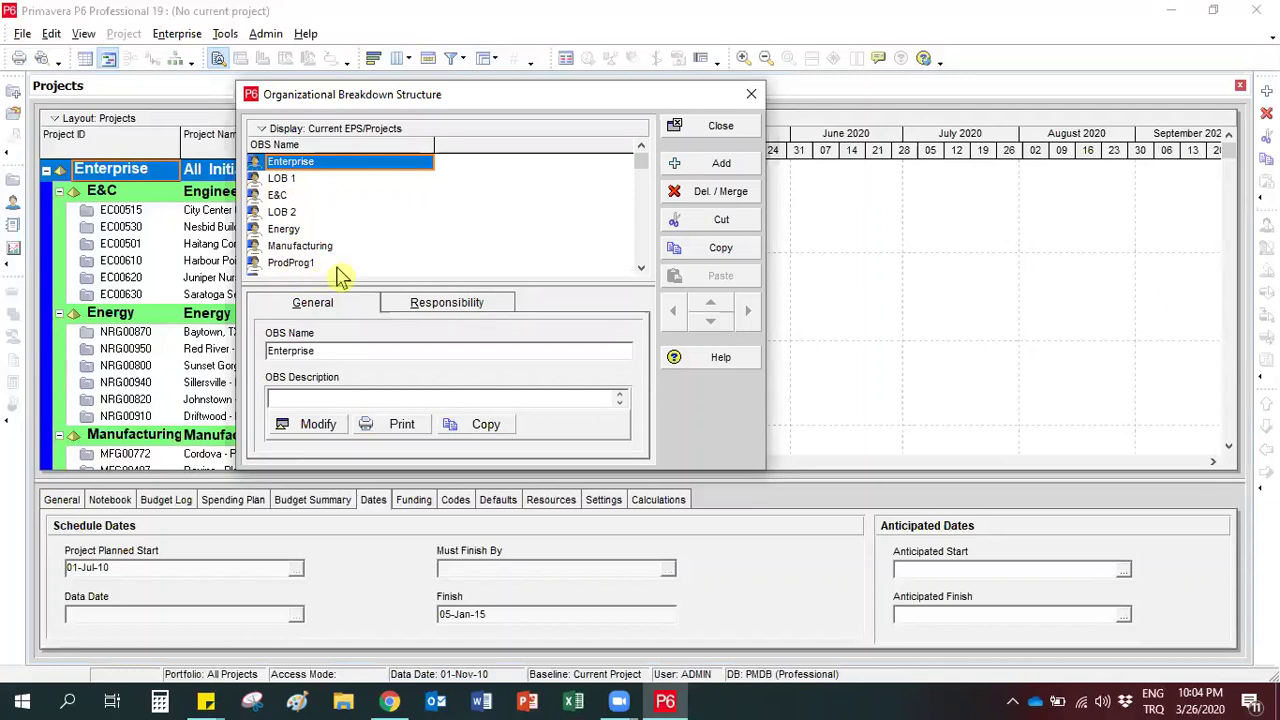
pyautogui.click(690, 172)
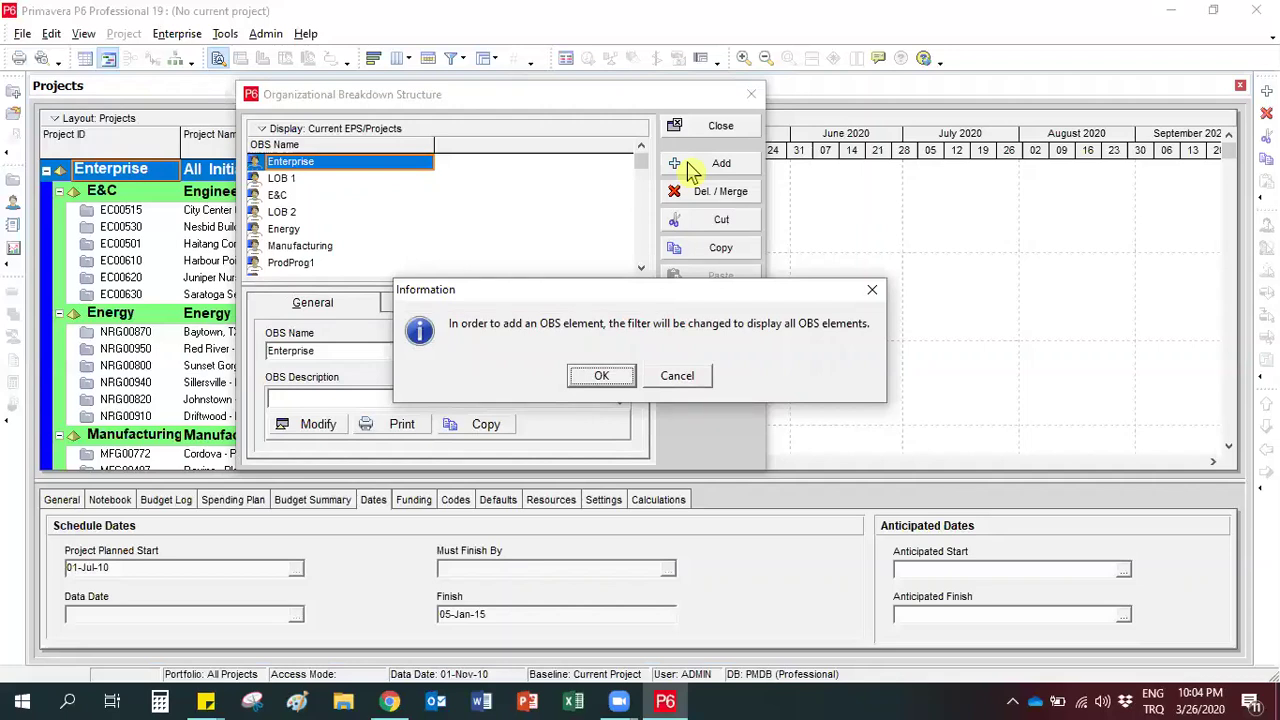
pyautogui.click(597, 377)
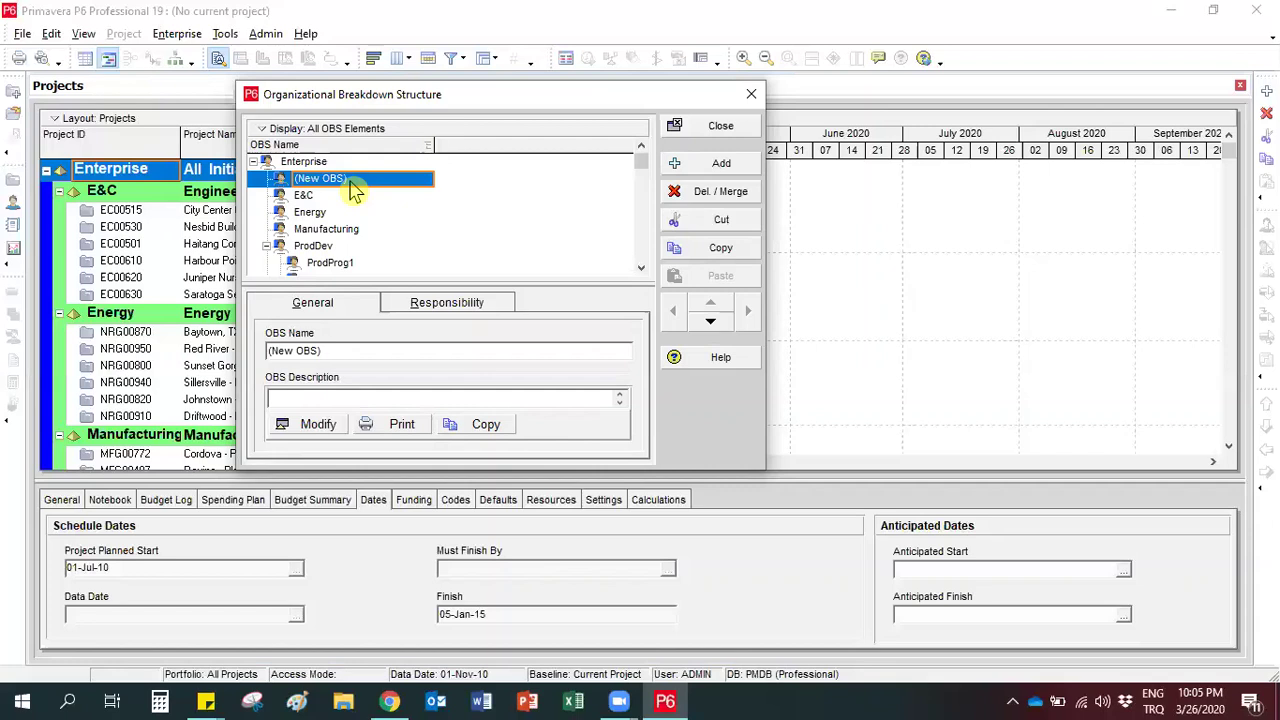
pyautogui.click(365, 178)
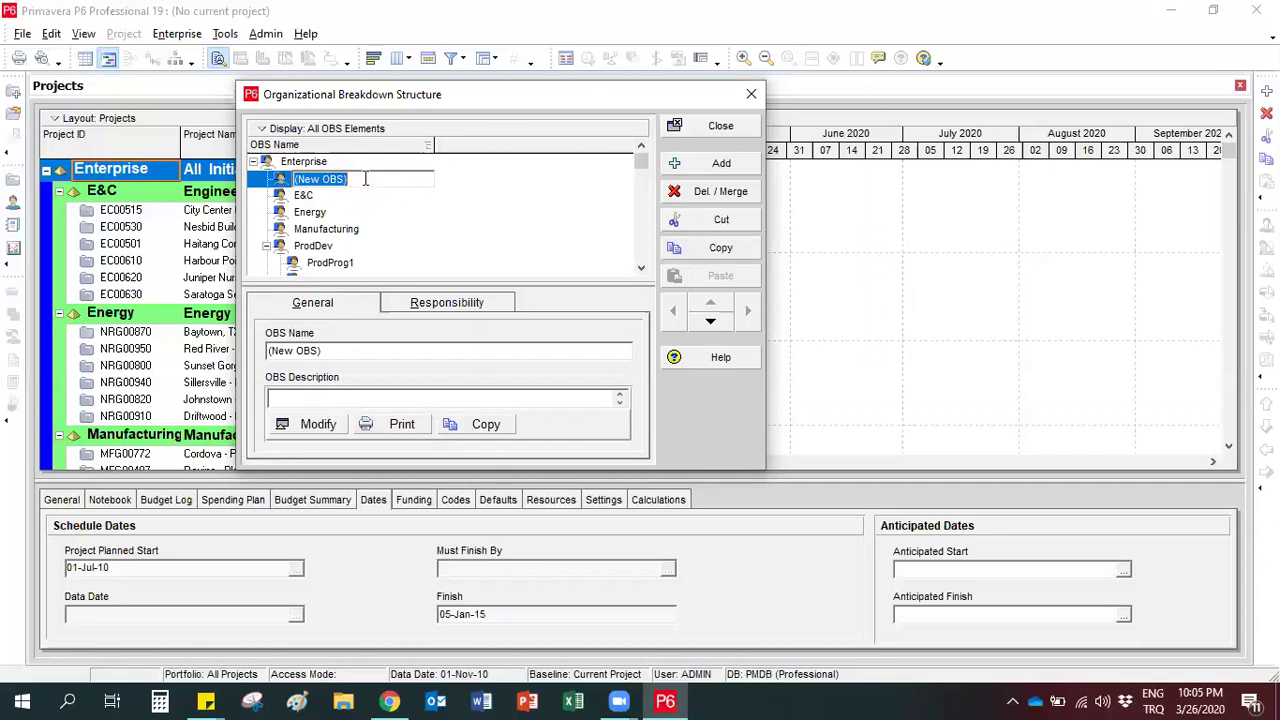
pyautogui.write('CEO')
pyautogui.click(345, 195)
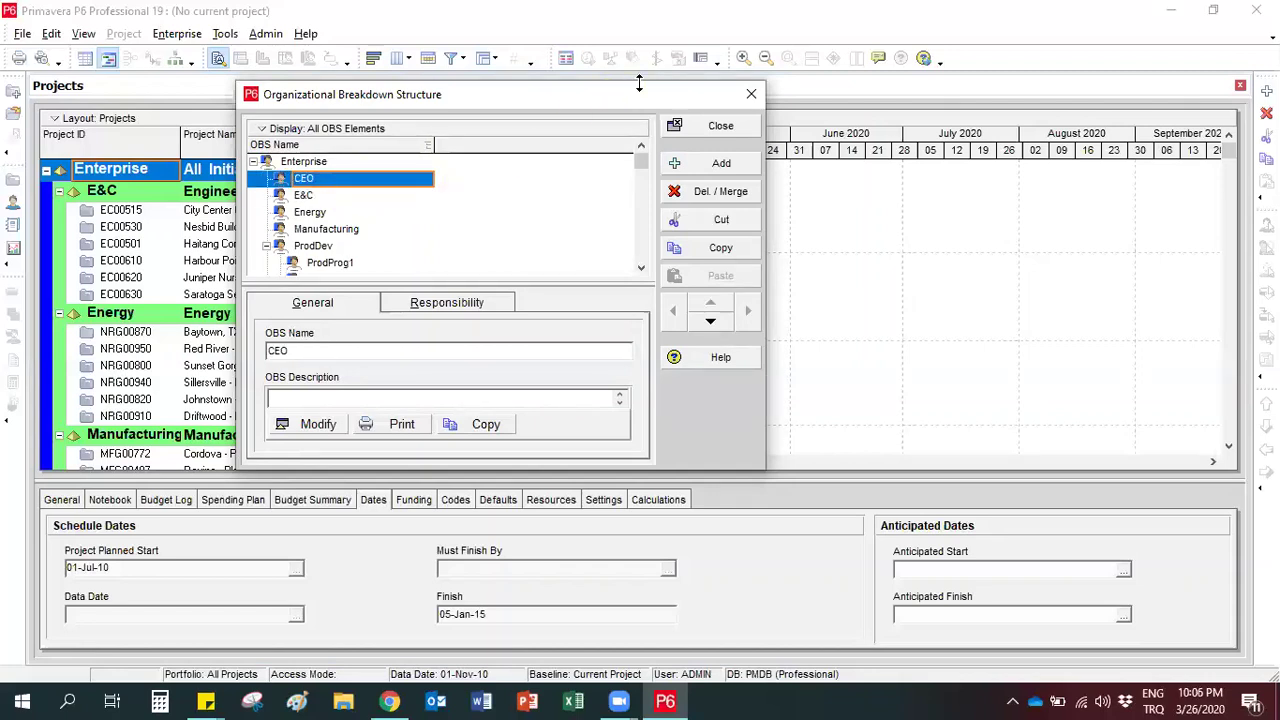
# Step: Add an OBS element named Project Manager and indent it one level beneath CEO
pyautogui.click(686, 166)
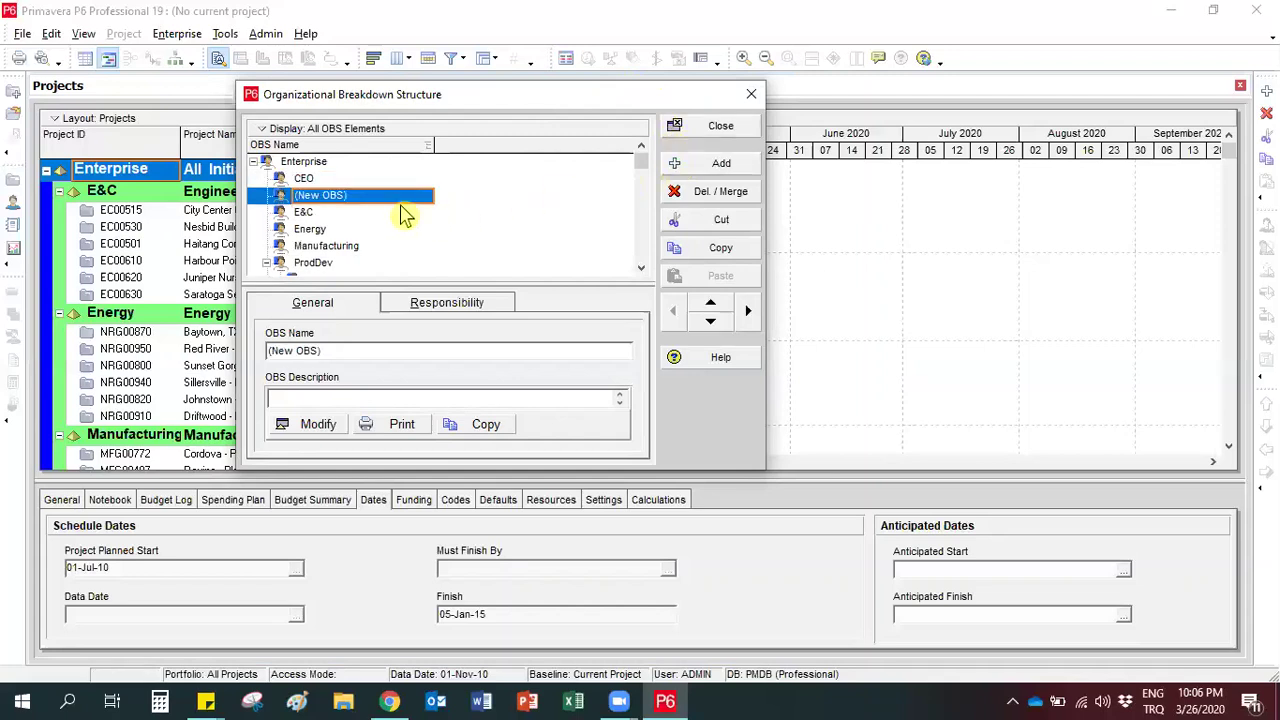
pyautogui.click(386, 194)
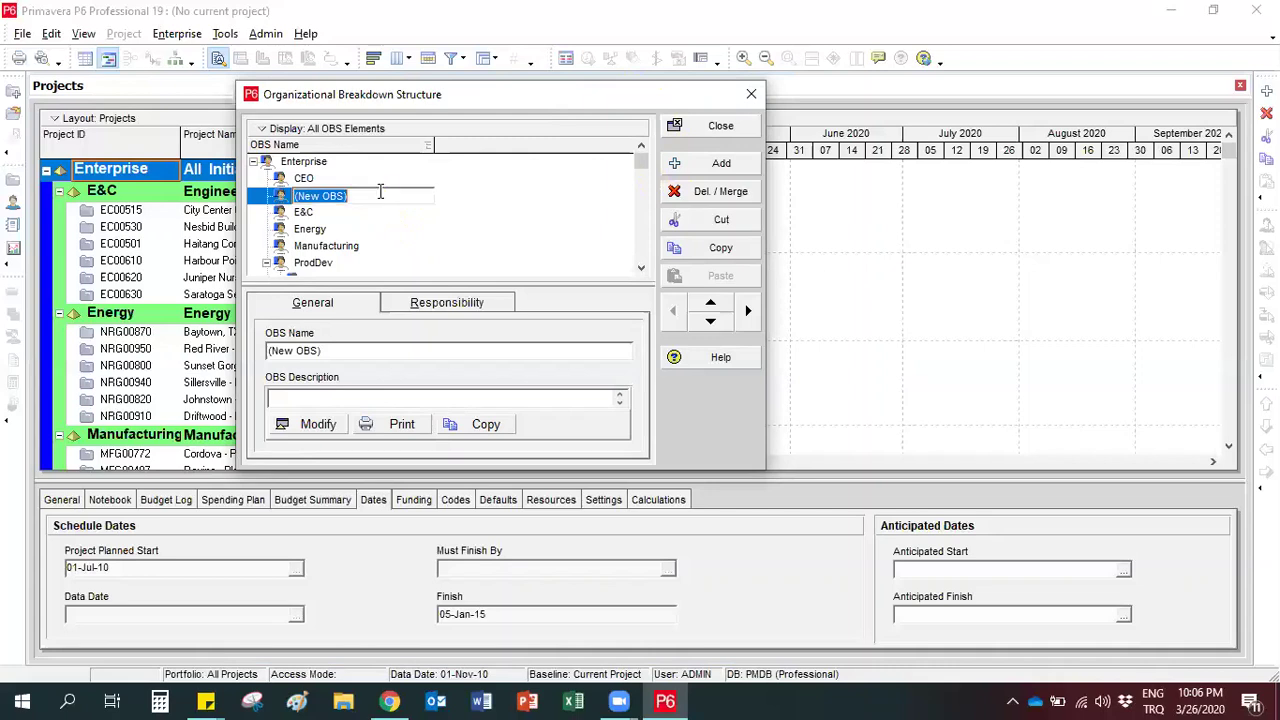
pyautogui.write('Proje')
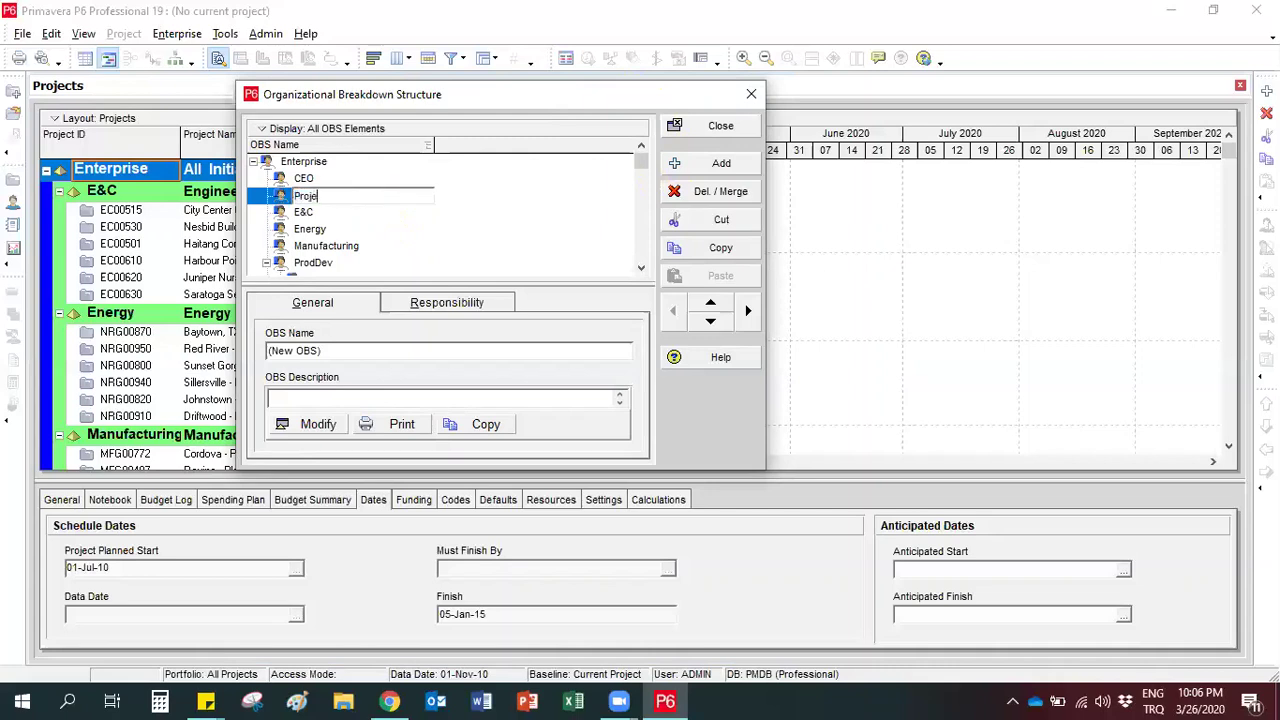
pyautogui.write('ct Manager')
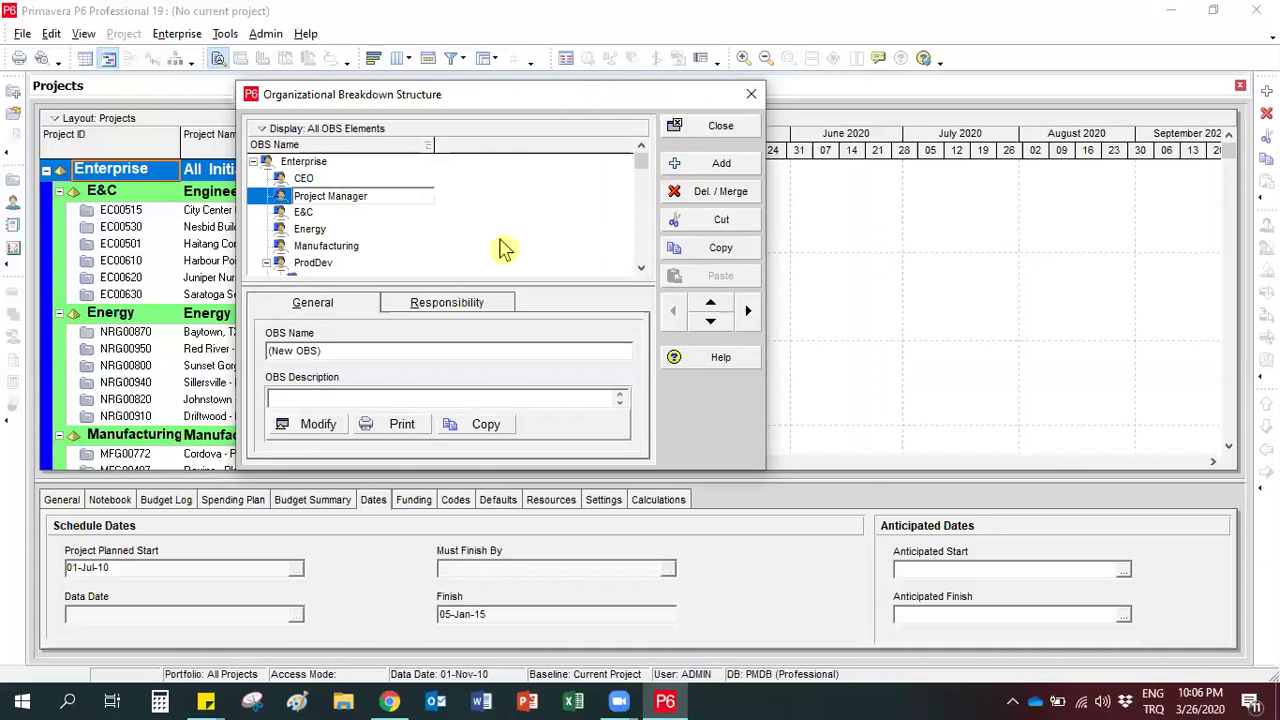
pyautogui.click(390, 216)
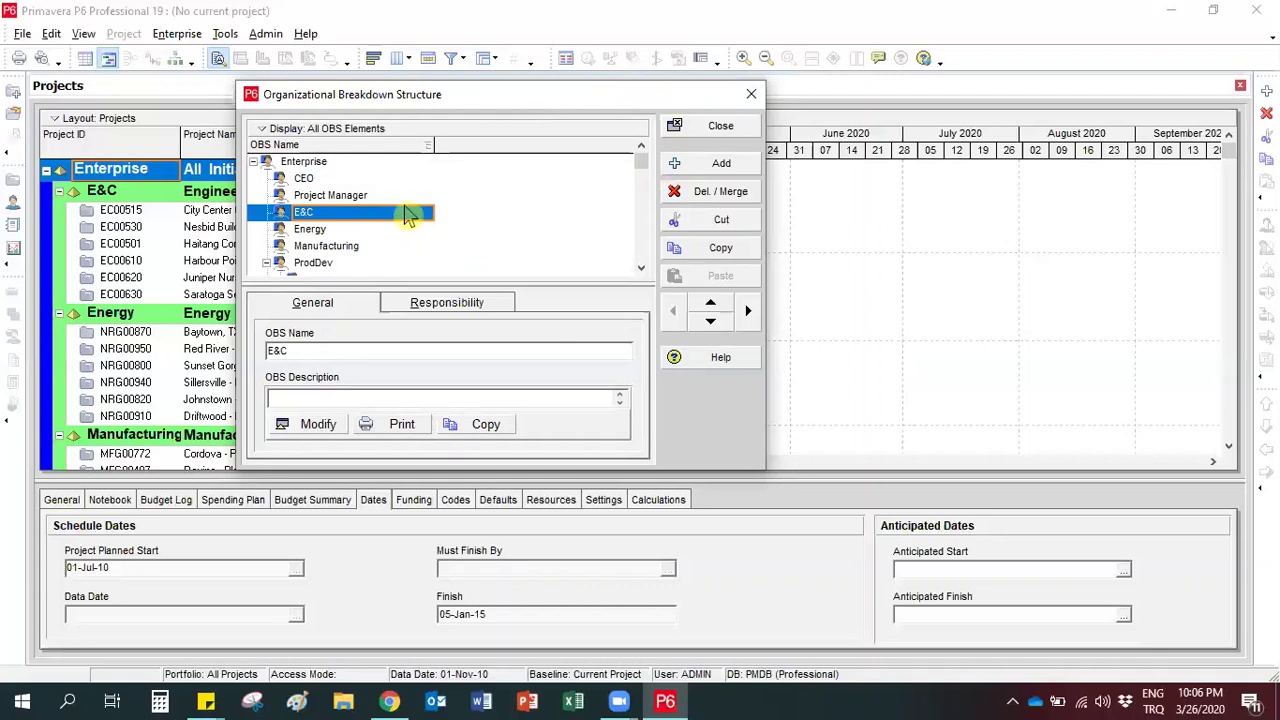
pyautogui.click(366, 195)
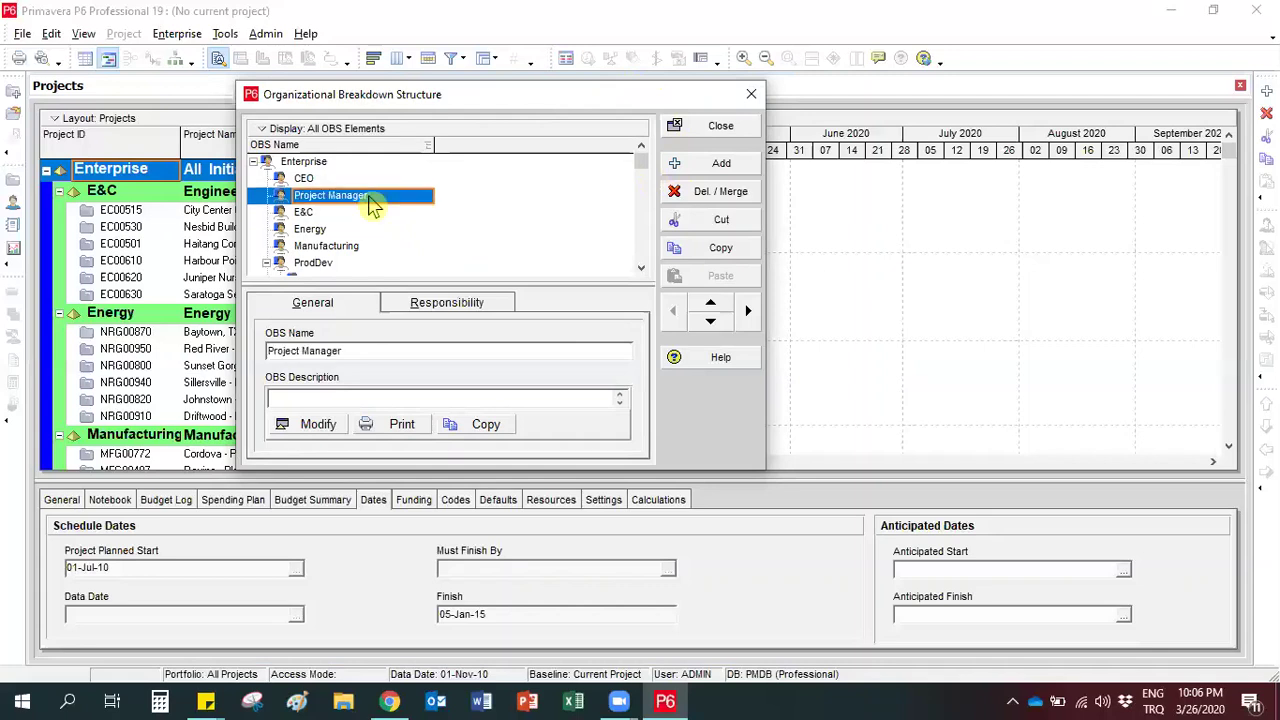
pyautogui.click(747, 313)
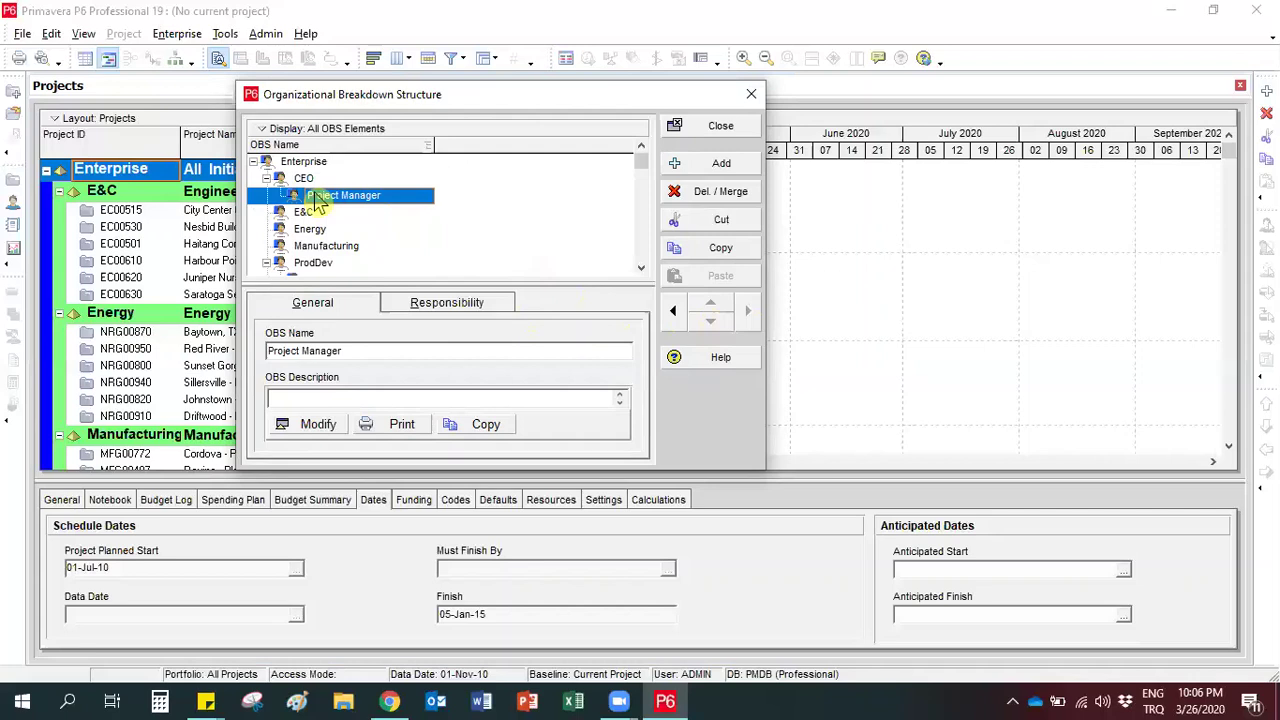
# Step: Collapse and expand the CEO branch to examine its hierarchy
pyautogui.click(276, 182)
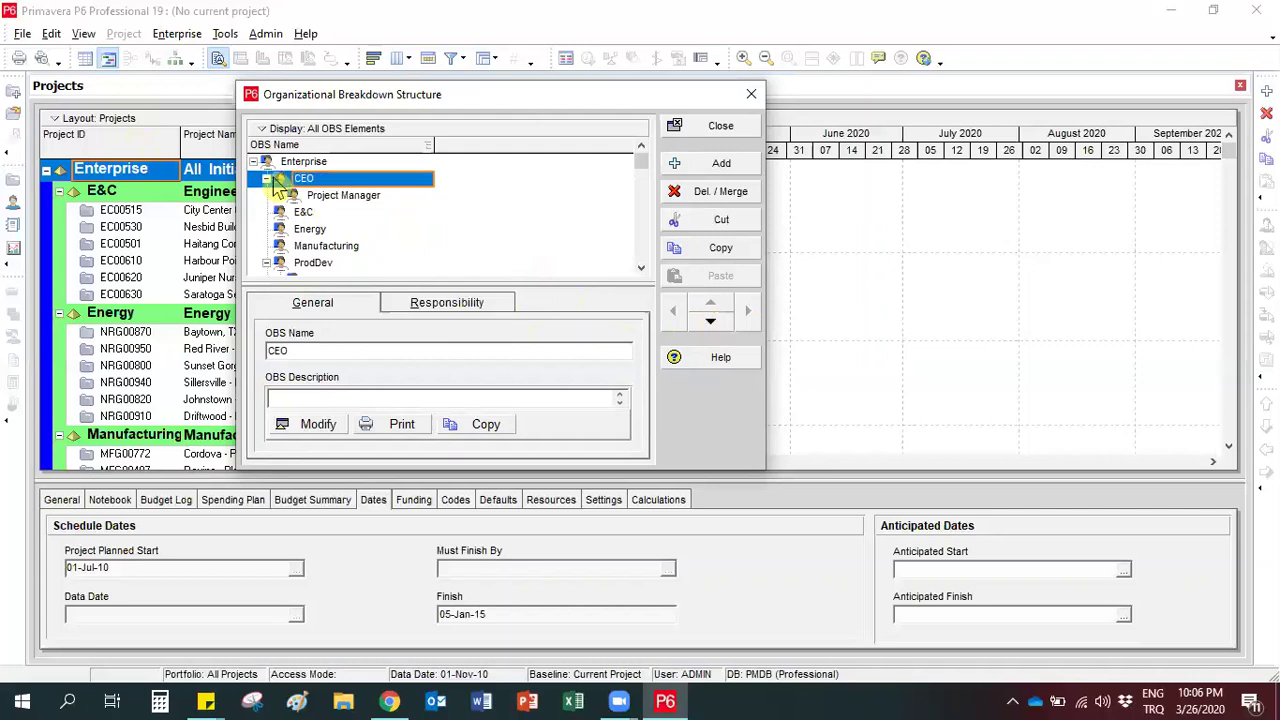
pyautogui.click(267, 180)
pyautogui.click(267, 180)
pyautogui.click(267, 180)
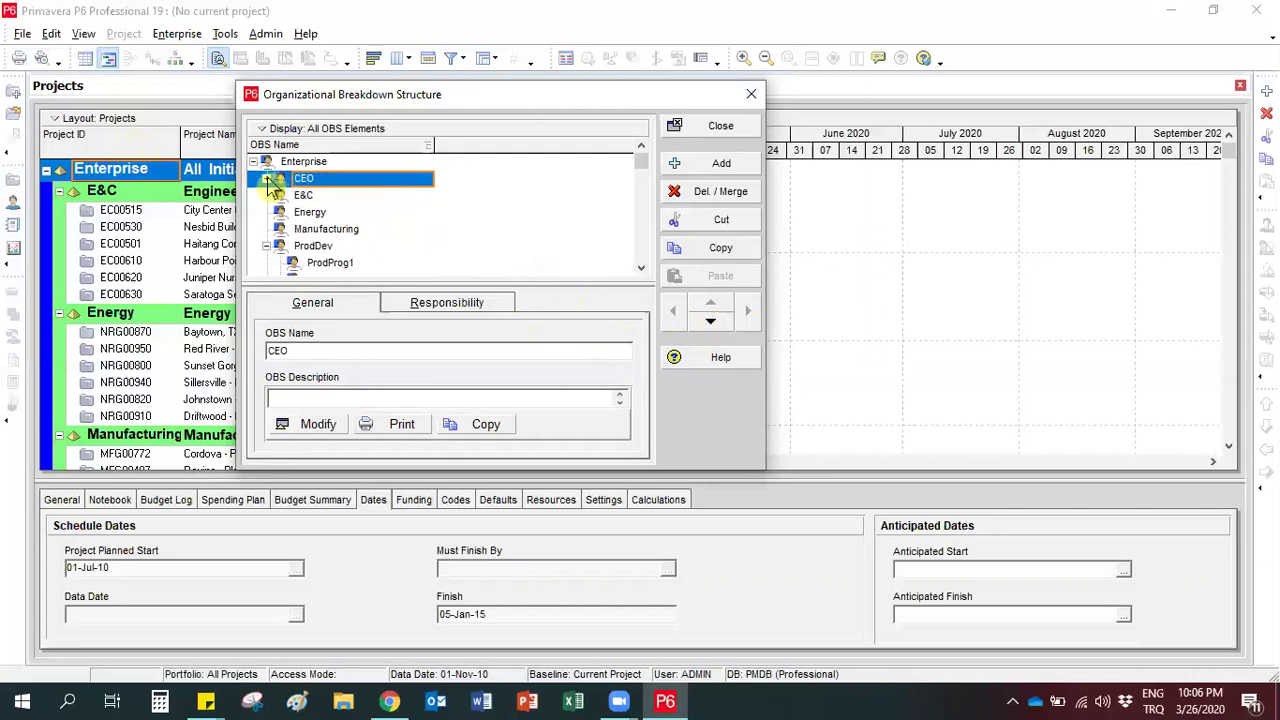
pyautogui.click(267, 180)
pyautogui.click(267, 180)
pyautogui.click(267, 180)
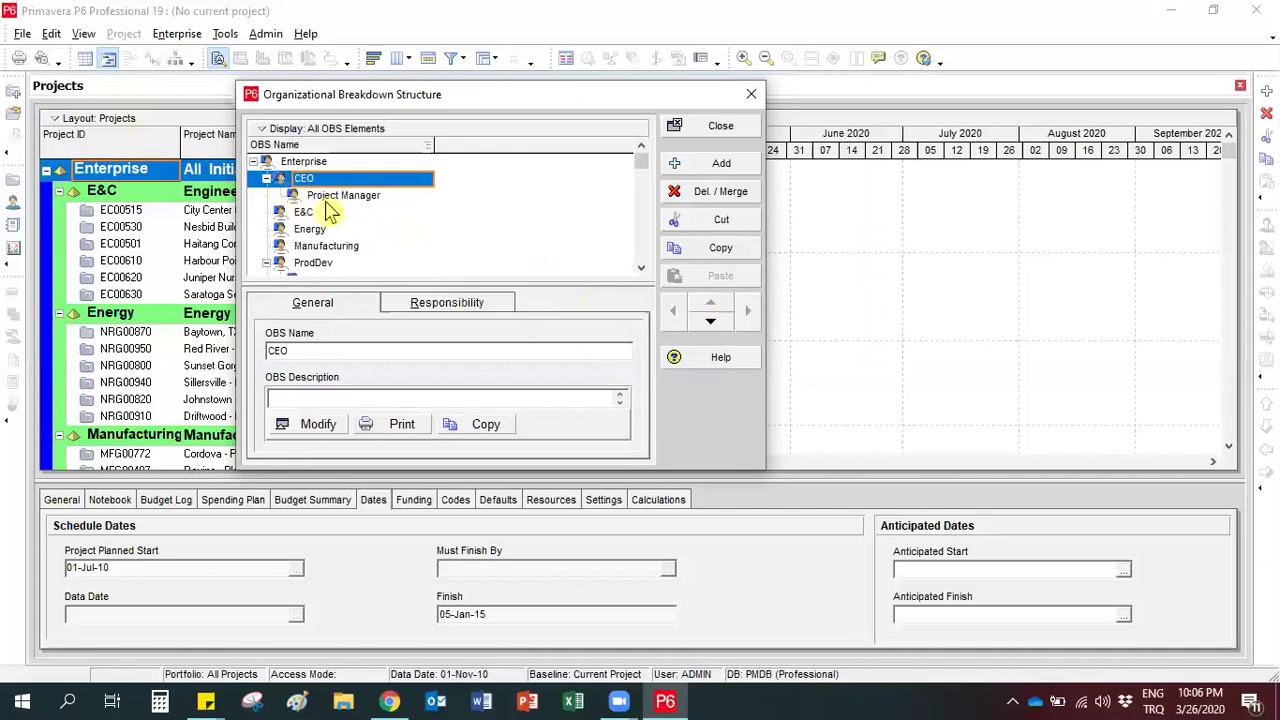
# Step: Add an OBS element named QA/QC Manager under CEO, at the same level as Project Manager
pyautogui.click(334, 197)
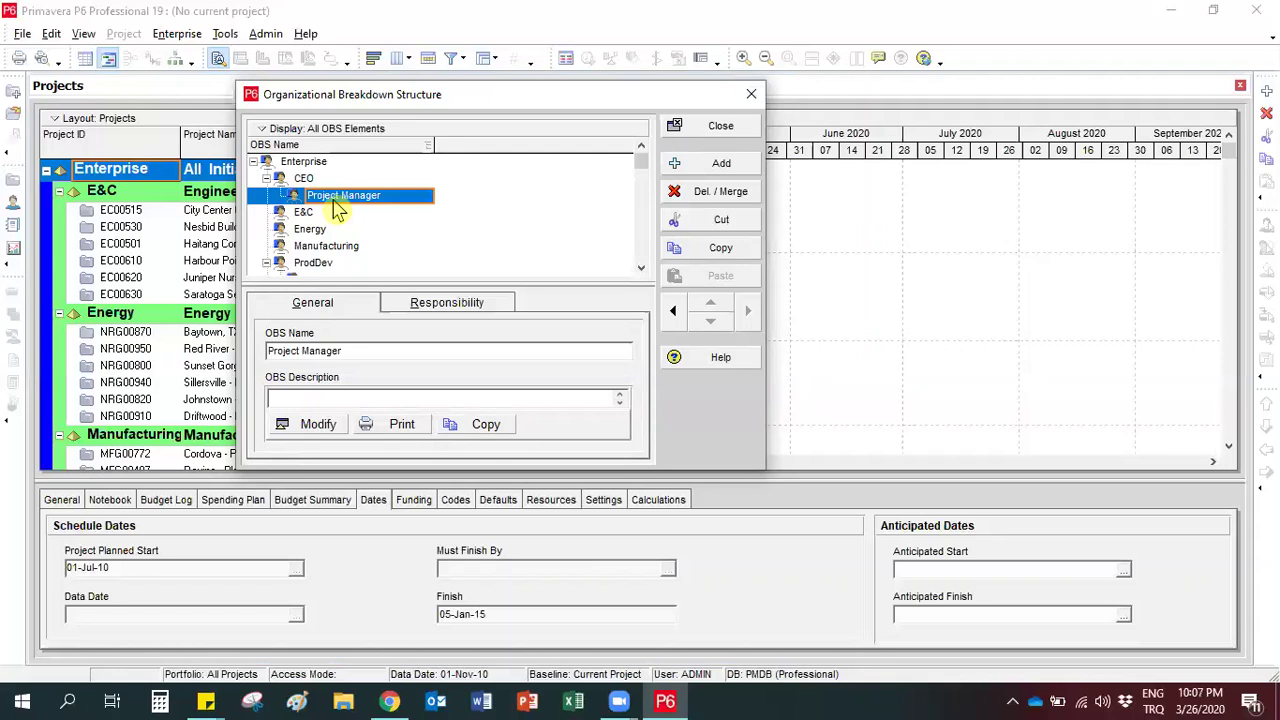
pyautogui.click(674, 166)
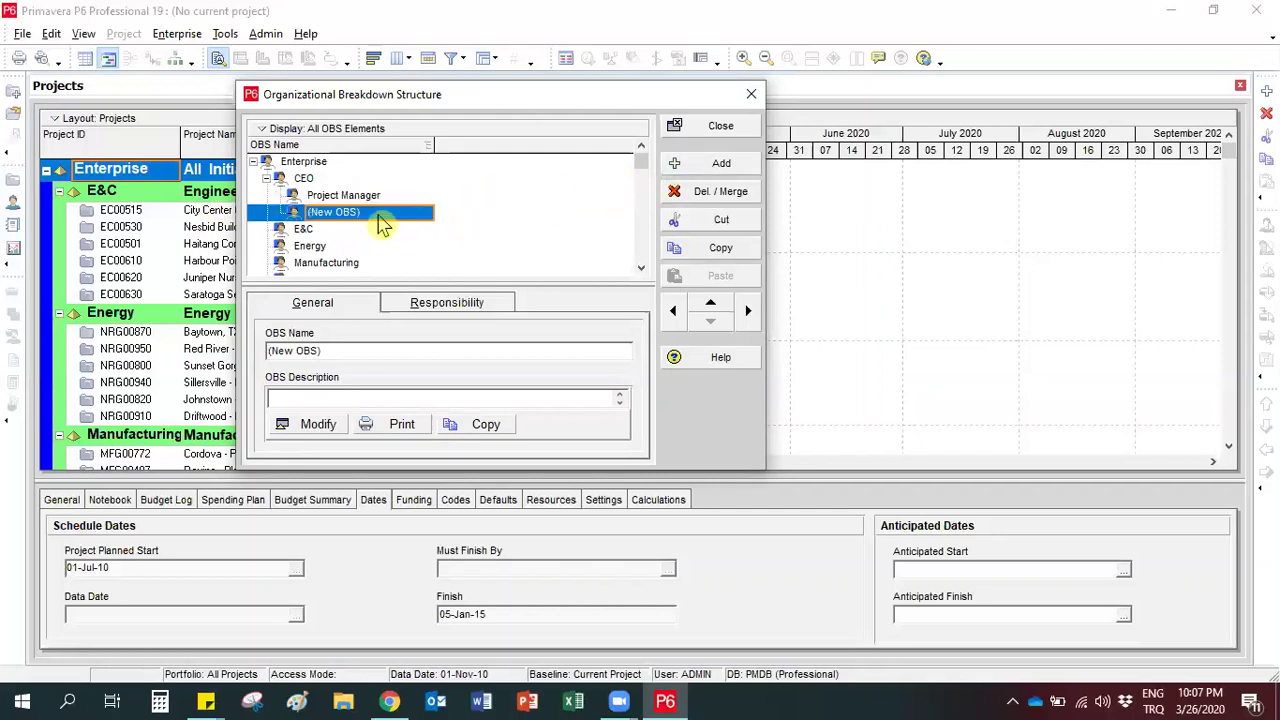
pyautogui.click(379, 214)
pyautogui.write('QA/Q')
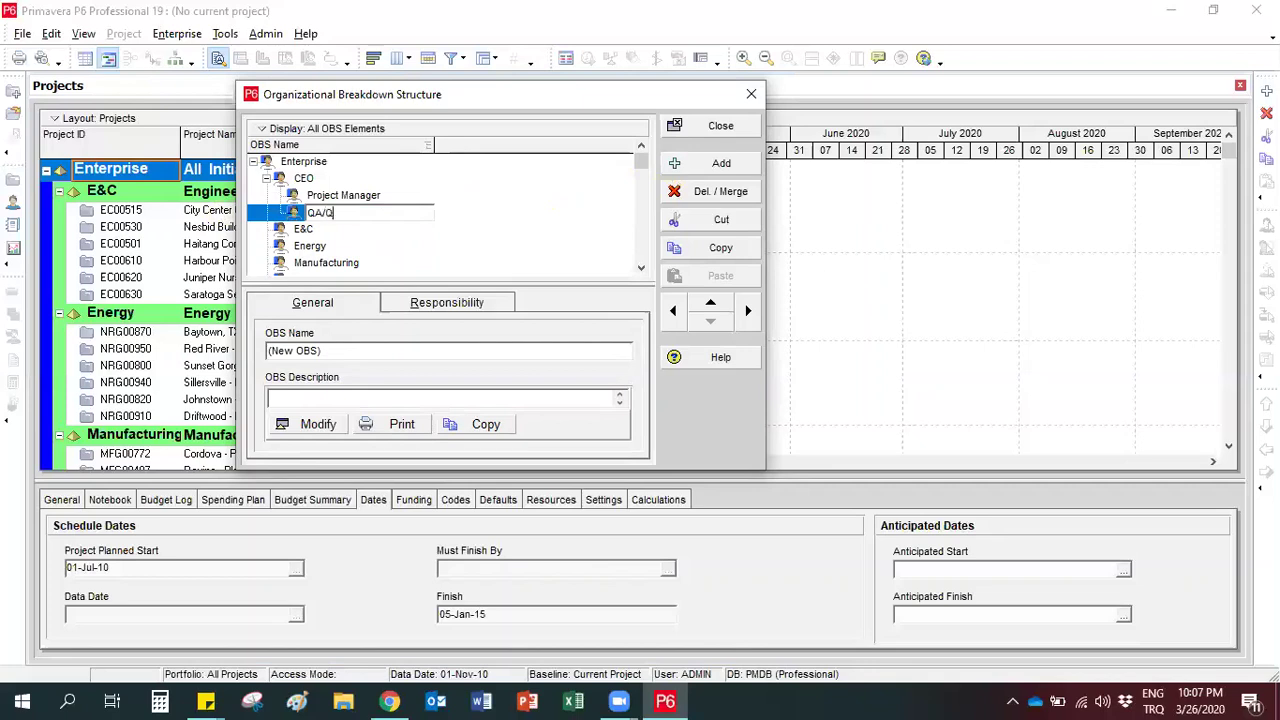
pyautogui.write('C Manager')
pyautogui.press('Return')
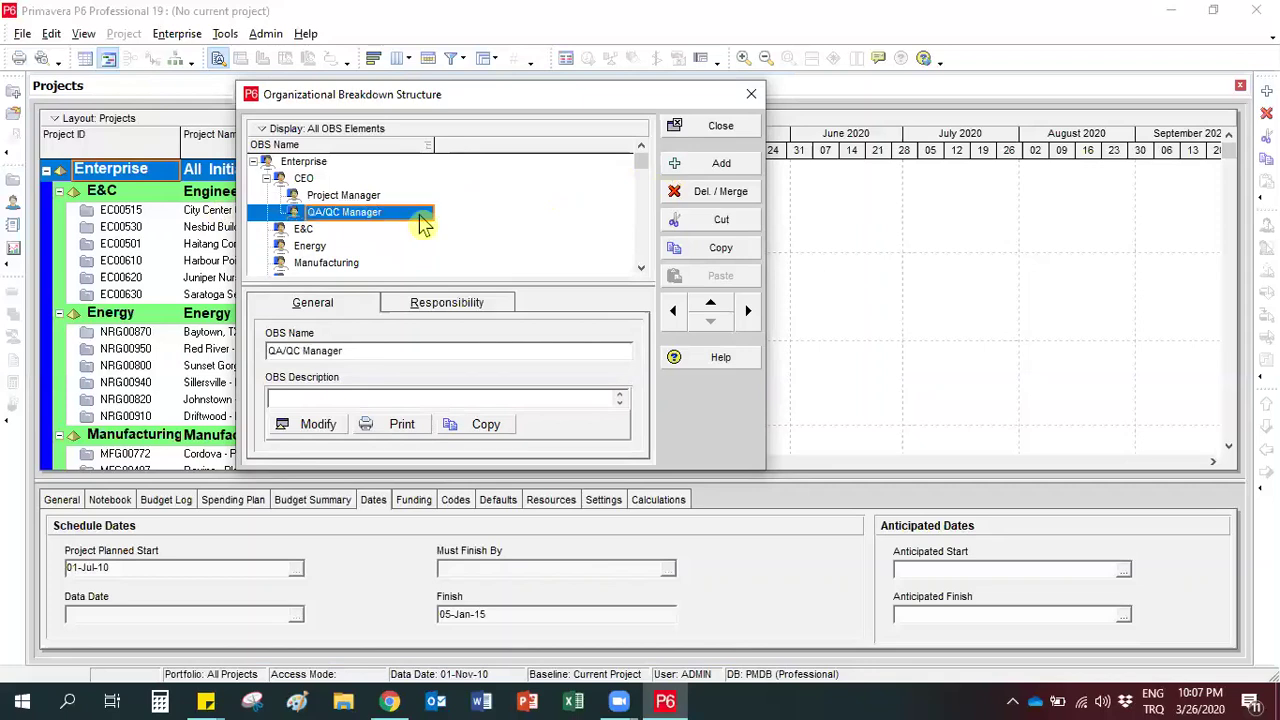
# Step: Add an OBS element named Construction Manager under CEO, following QA/QC Manager
pyautogui.click(675, 163)
pyautogui.click(383, 242)
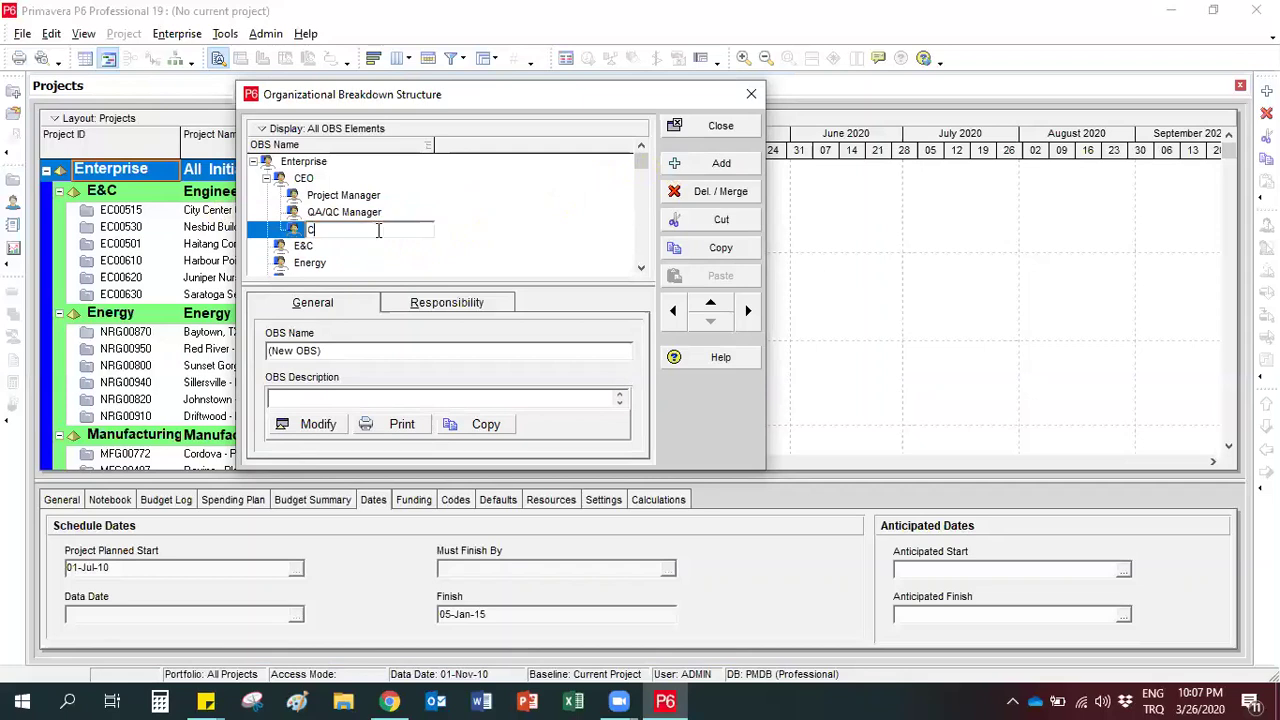
pyautogui.write('Construction Manager')
pyautogui.click(330, 247)
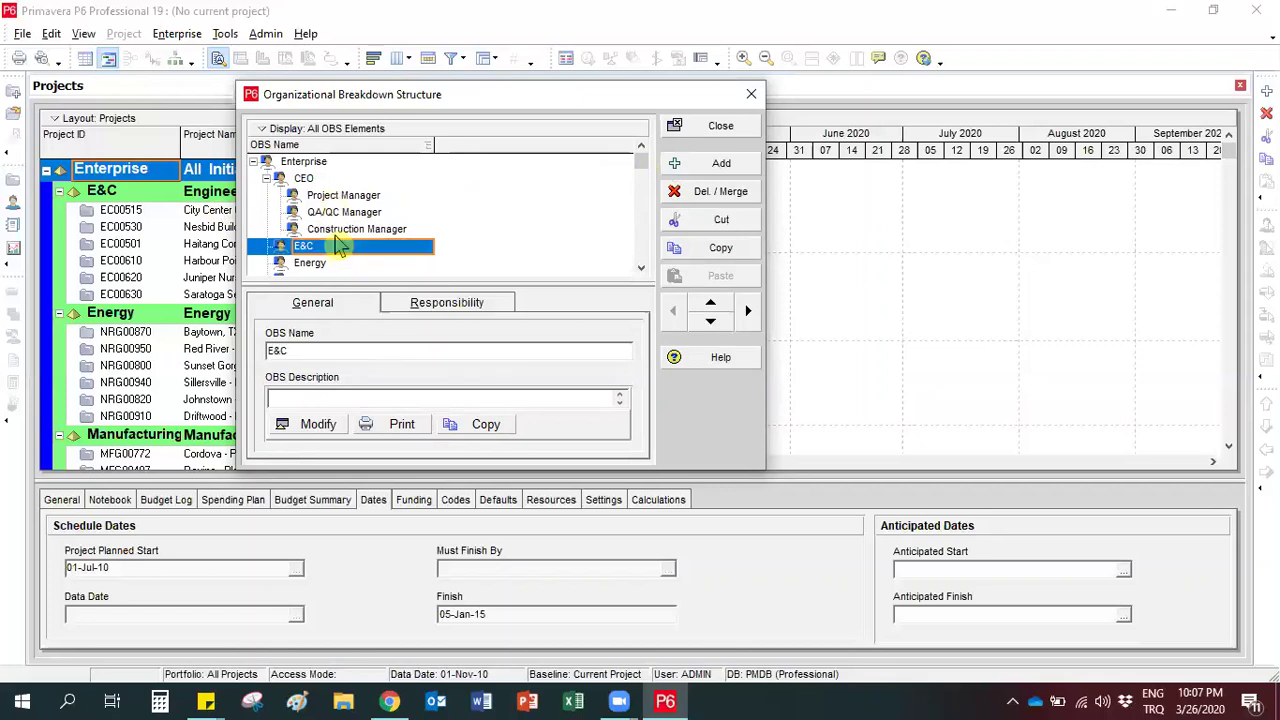
# Step: Add an OBS element named Health and Safety Manager under CEO, following Construction Manager
pyautogui.click(340, 230)
pyautogui.click(680, 163)
pyautogui.click(372, 247)
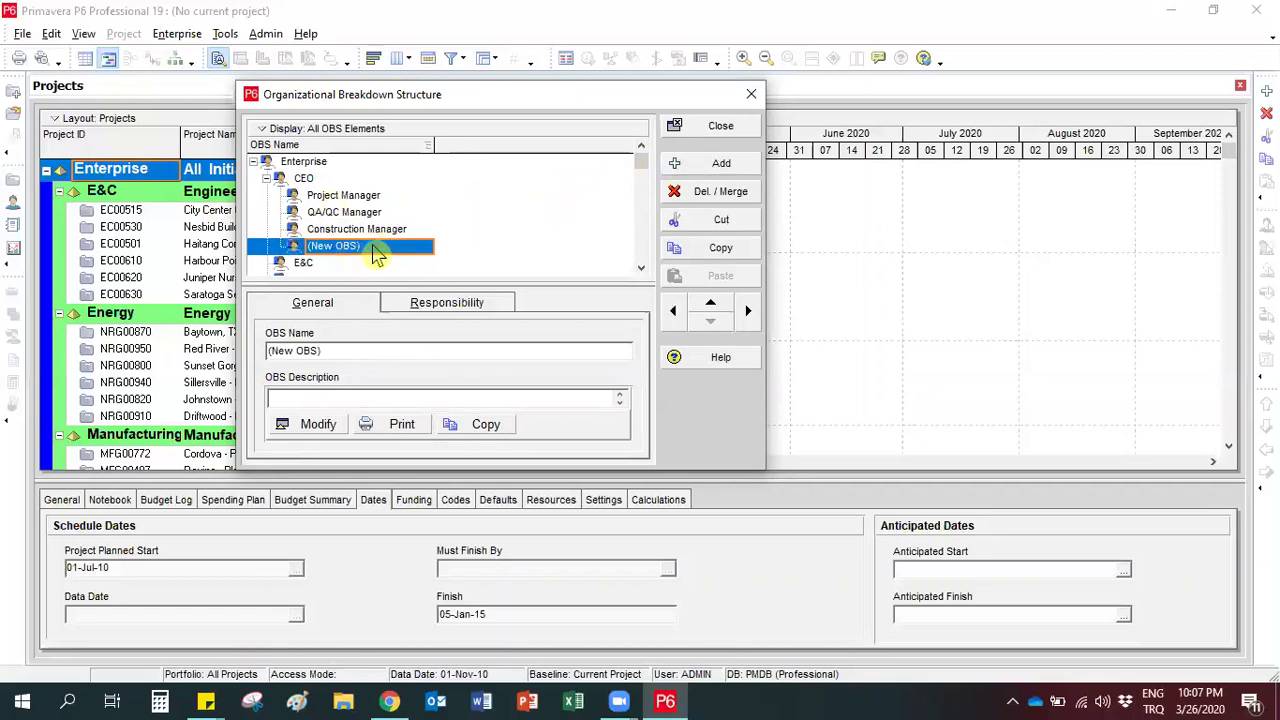
pyautogui.write('H')
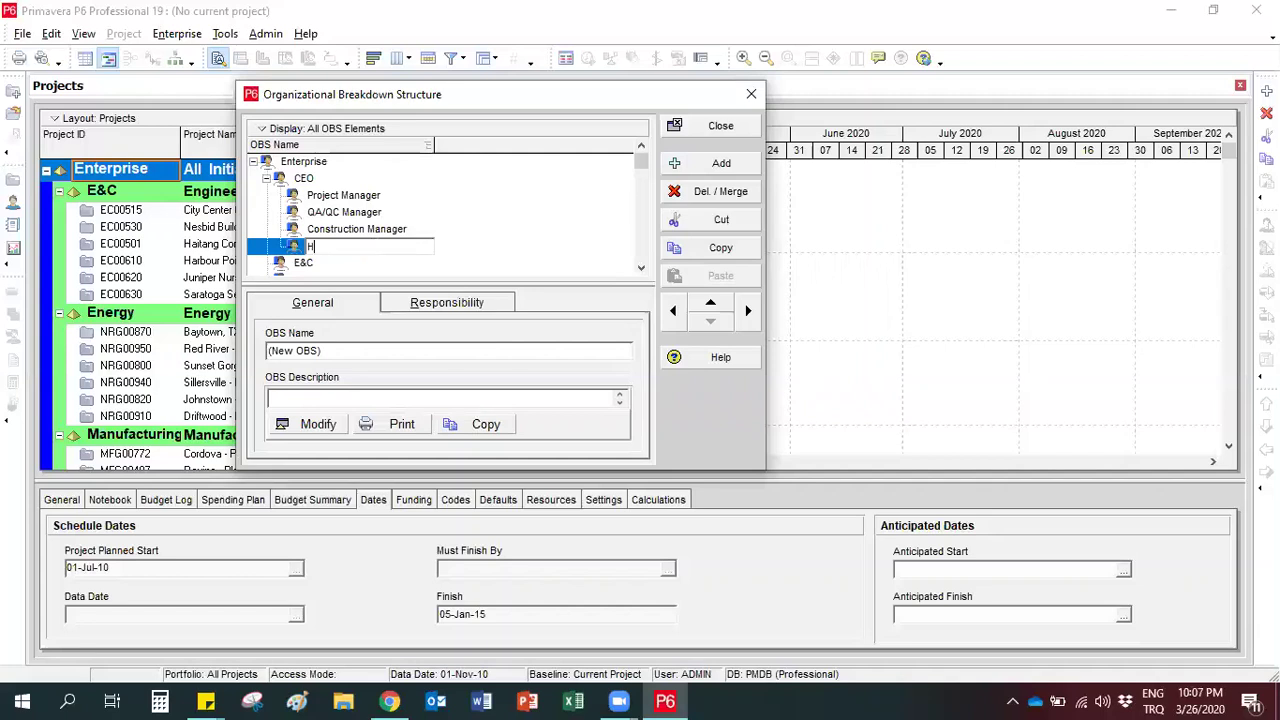
pyautogui.write('ealth and Safety Manager')
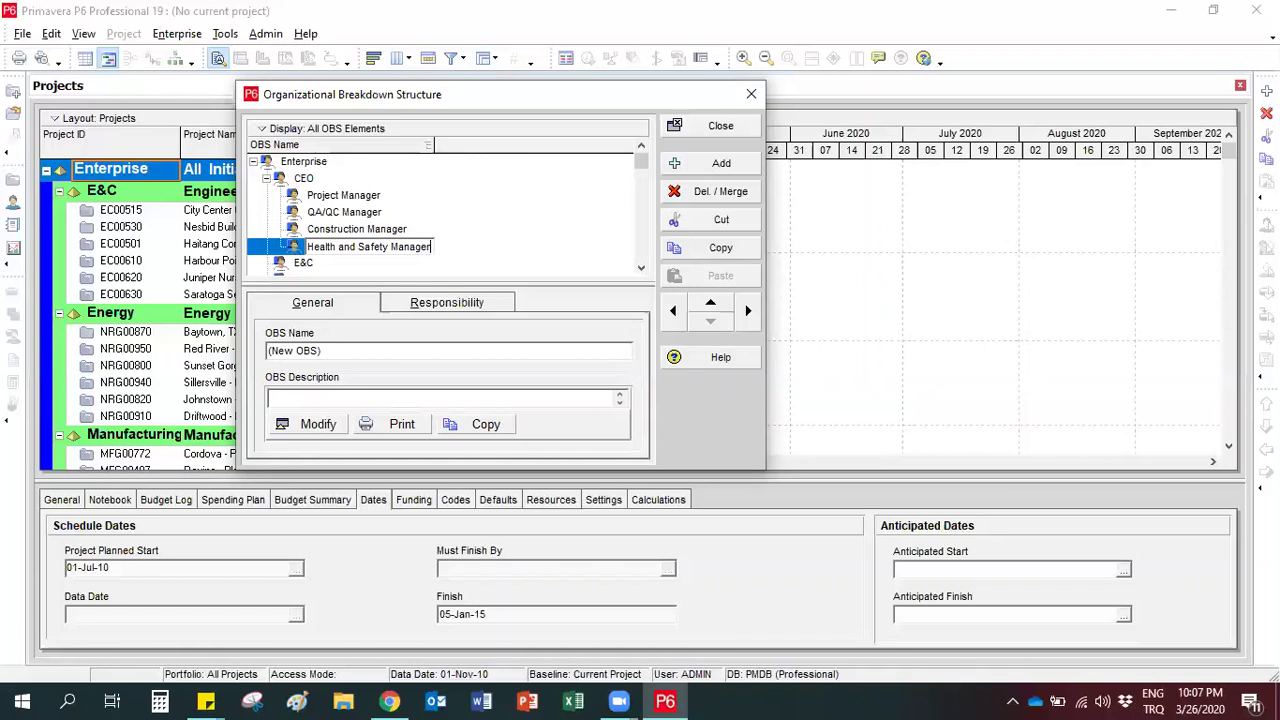
pyautogui.click(323, 215)
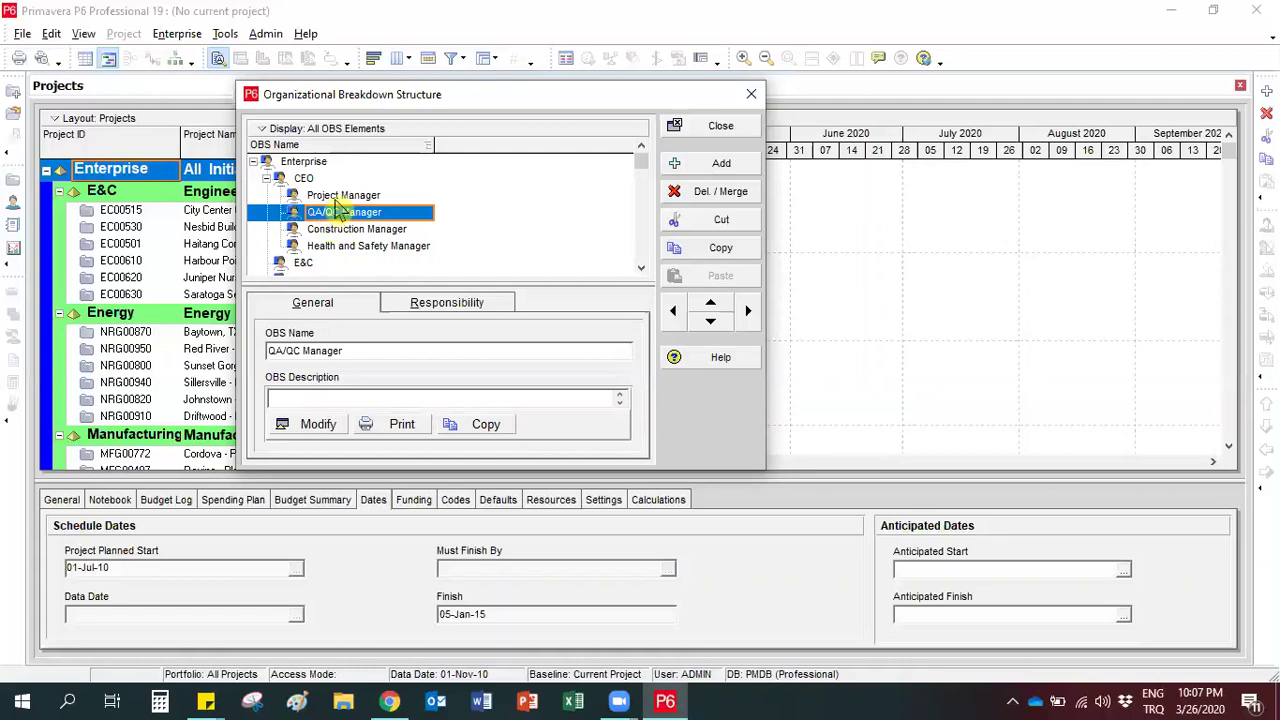
# Step: Indent QA/QC Manager, Construction Manager and Health and Safety Manager one level so they report to Project Manager
pyautogui.click(323, 196)
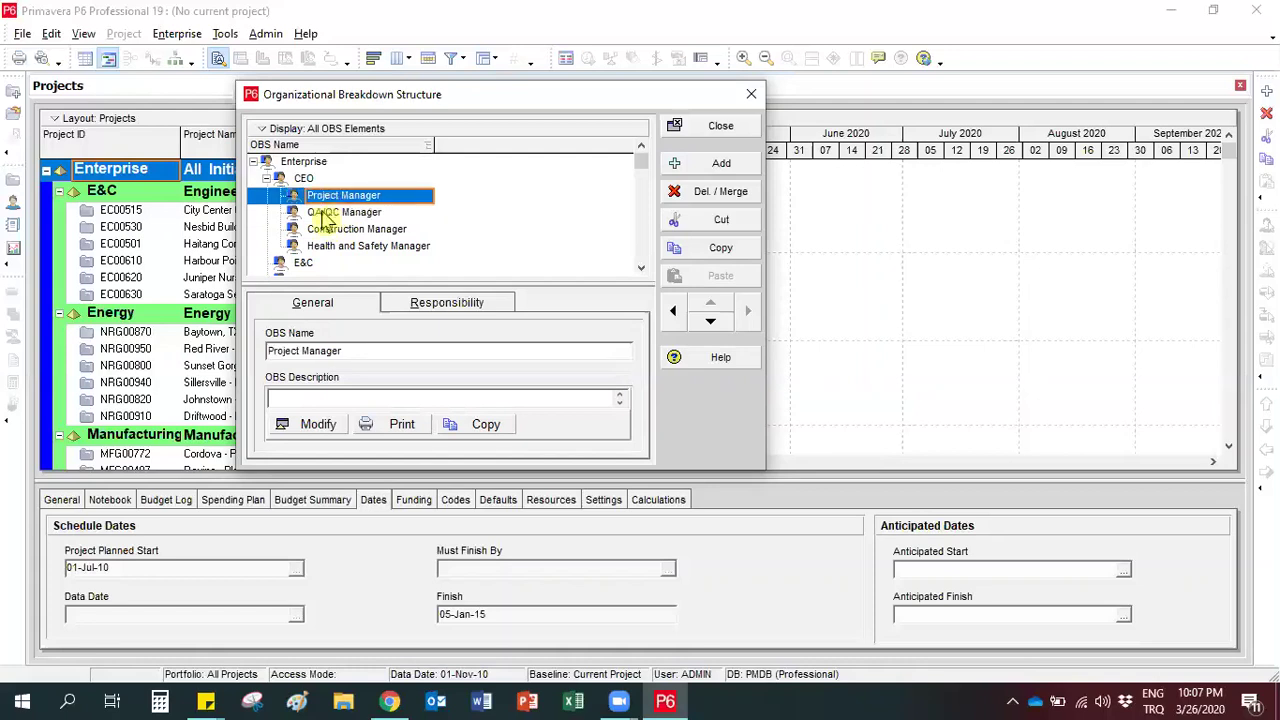
pyautogui.click(331, 212)
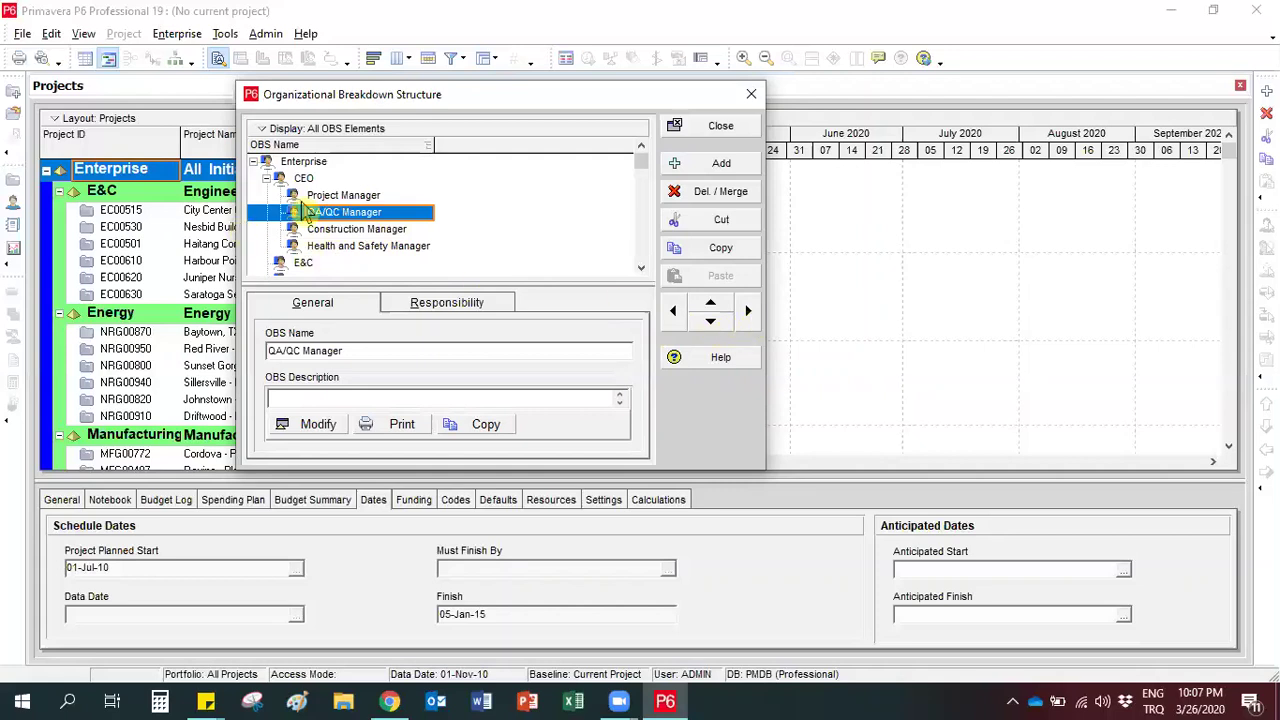
pyautogui.click(747, 314)
pyautogui.click(360, 229)
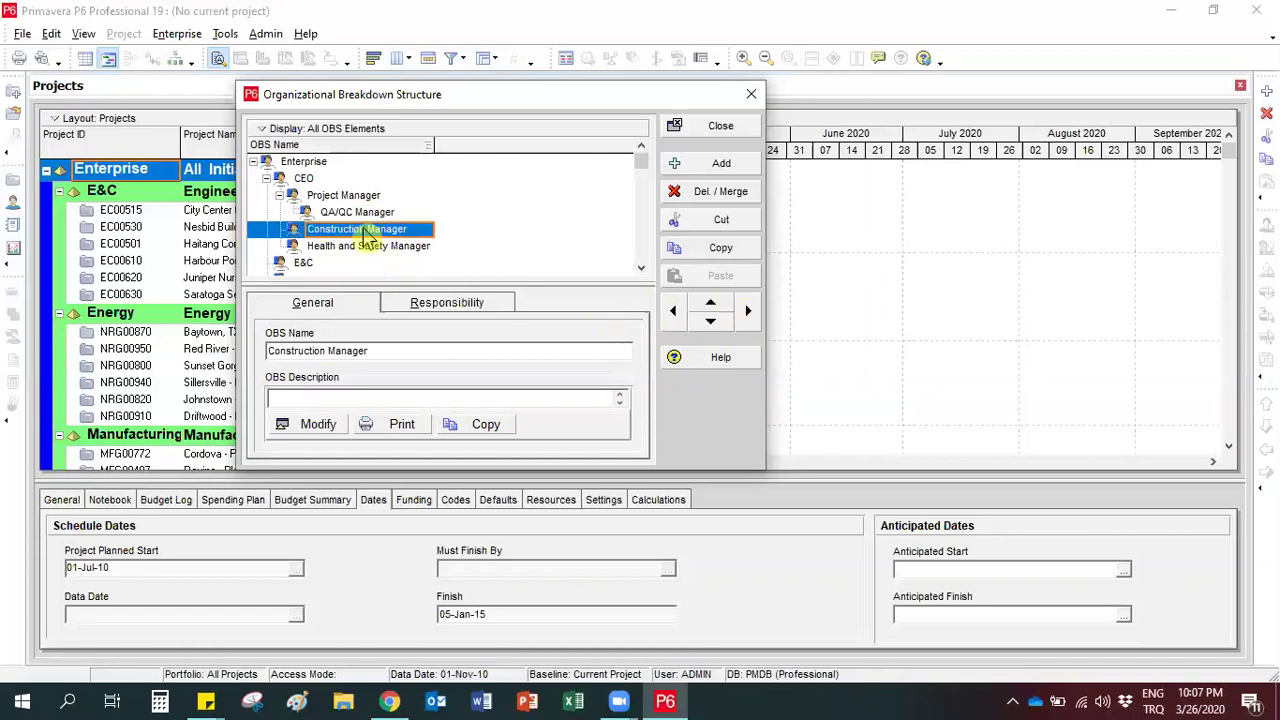
pyautogui.click(748, 312)
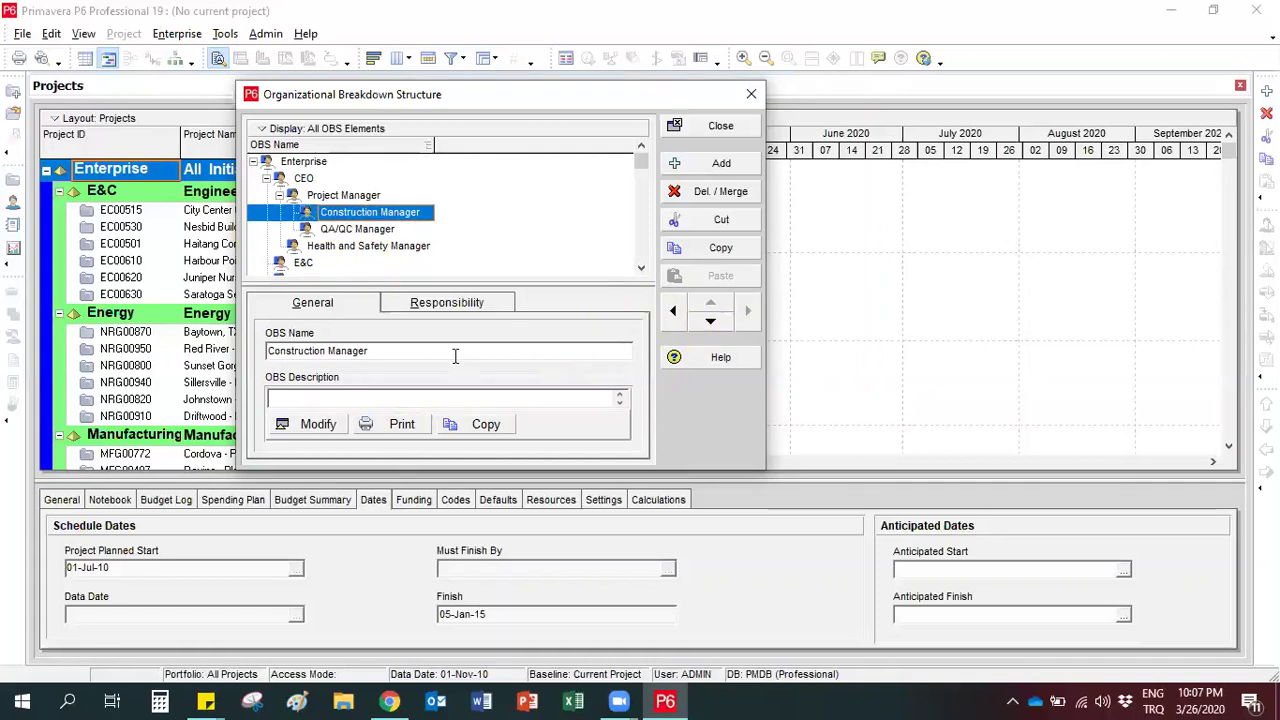
pyautogui.click(357, 250)
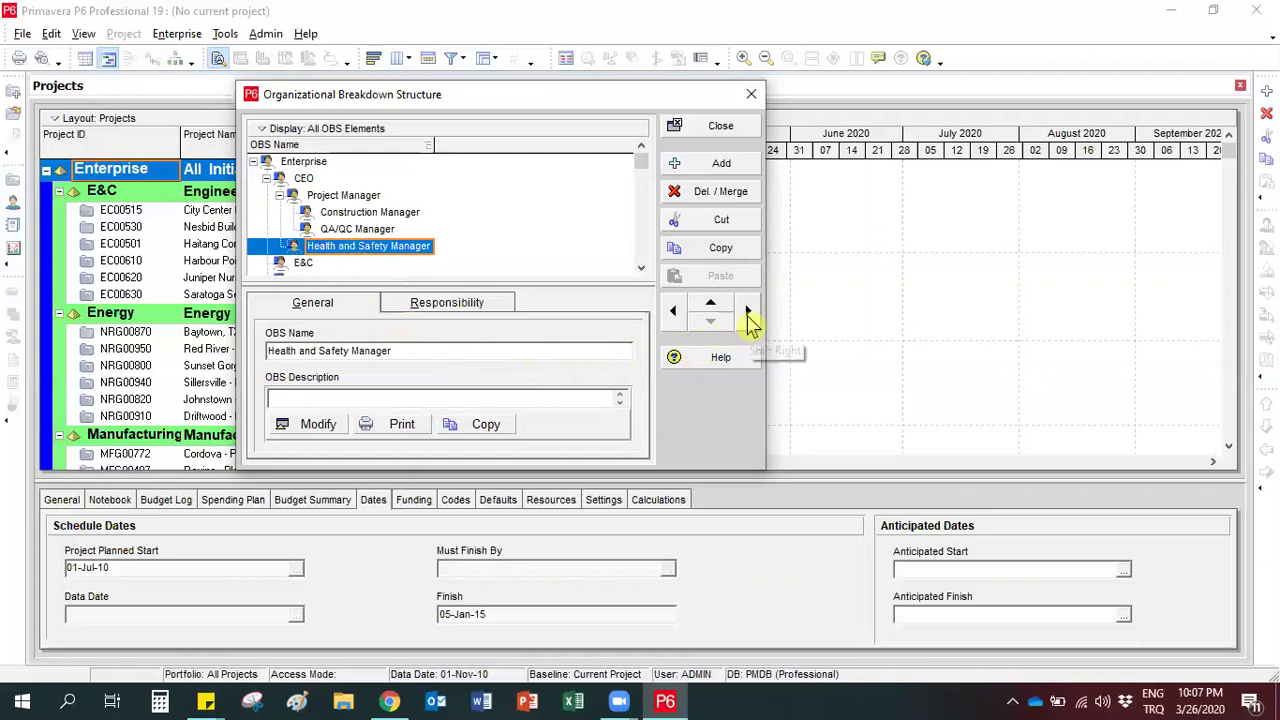
pyautogui.click(748, 312)
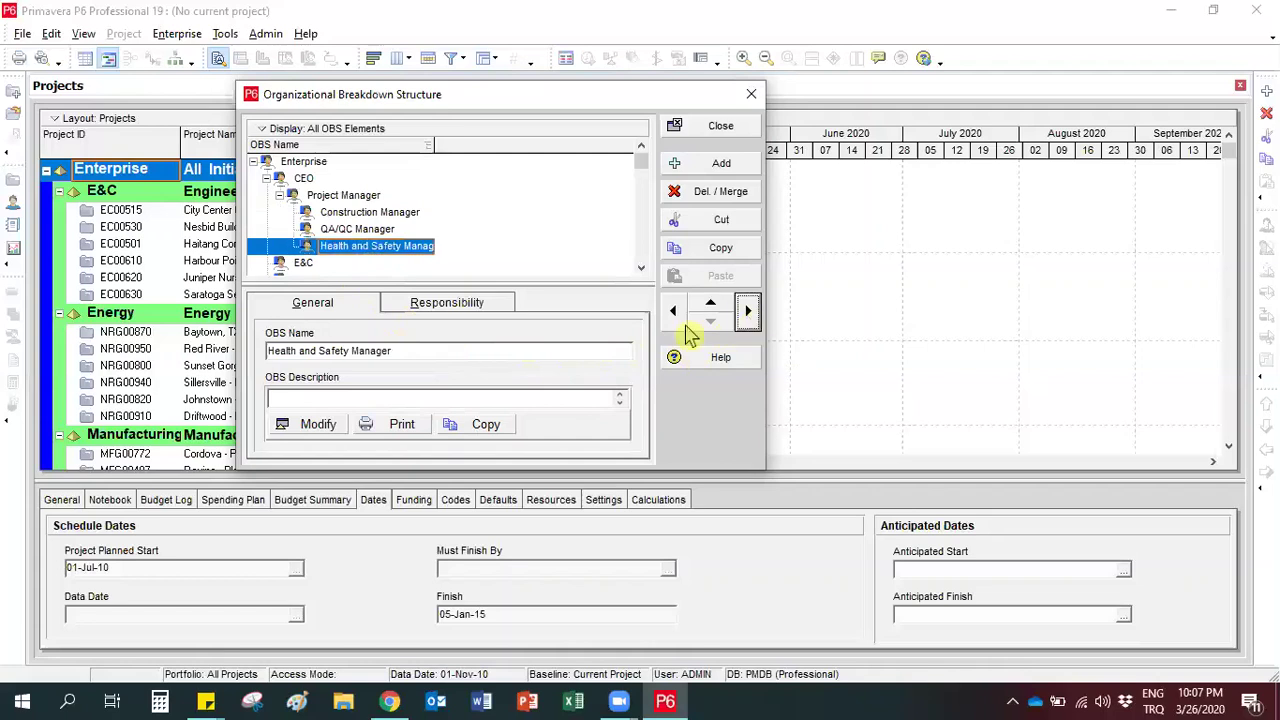
# Step: Examine the three managers under Project Manager, collapsing and expanding that branch to check the hierarchy
pyautogui.click(340, 230)
pyautogui.press('Up')
pyautogui.press('Down')
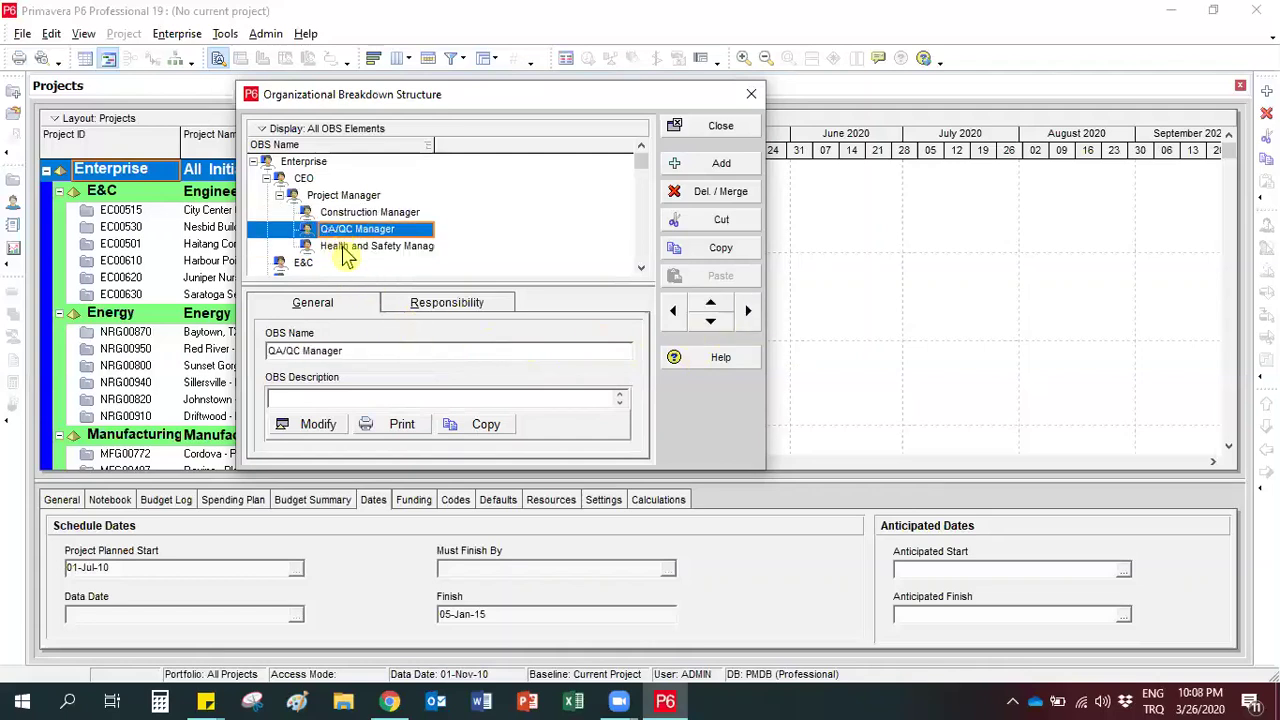
pyautogui.press('Down')
pyautogui.press('Up')
pyautogui.press('Up')
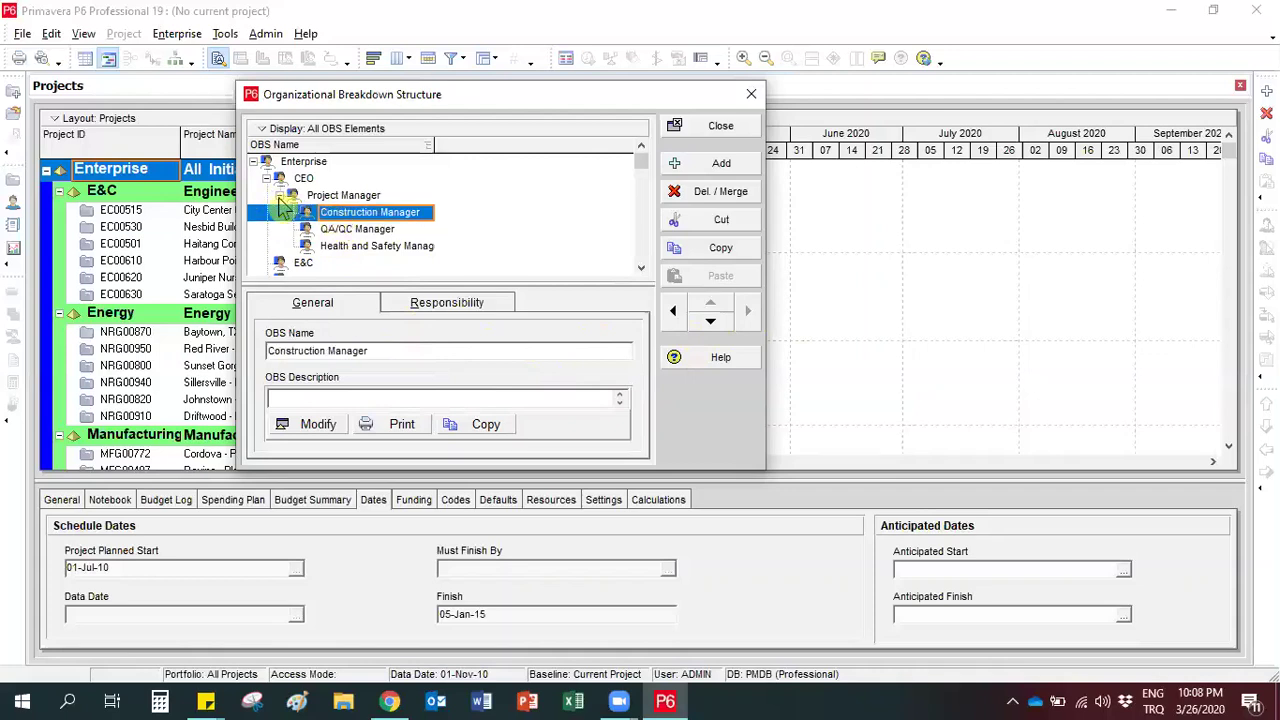
pyautogui.click(280, 196)
pyautogui.click(280, 197)
pyautogui.click(280, 197)
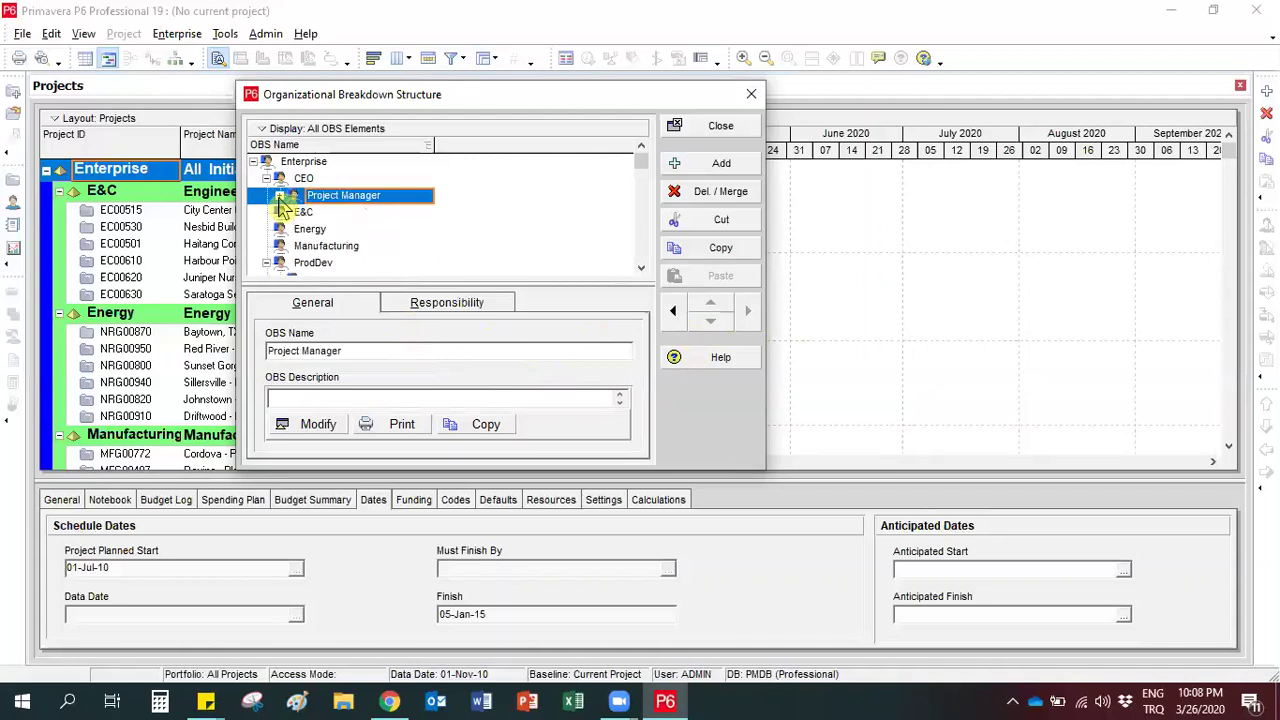
# Step: Expand the Project Manager branch and review the hierarchy from Enterprise through CEO to the three managers
pyautogui.click(280, 197)
pyautogui.click(280, 197)
pyautogui.click(280, 197)
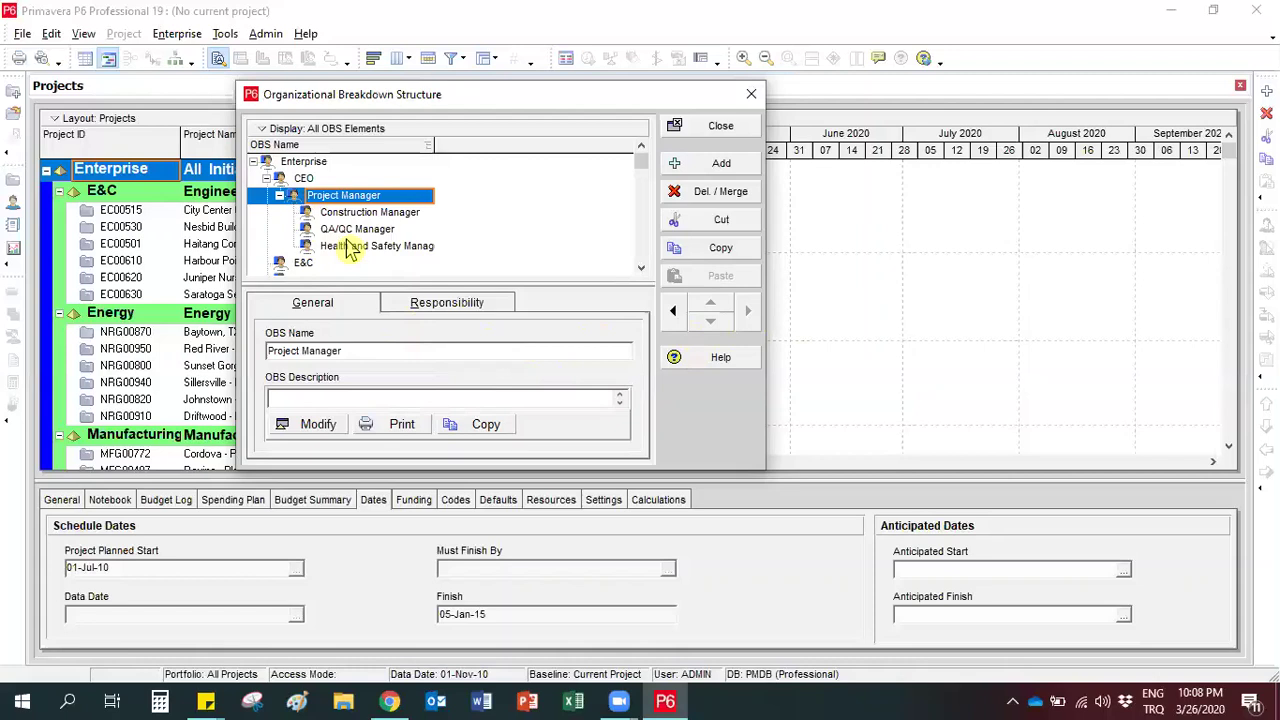
pyautogui.click(305, 179)
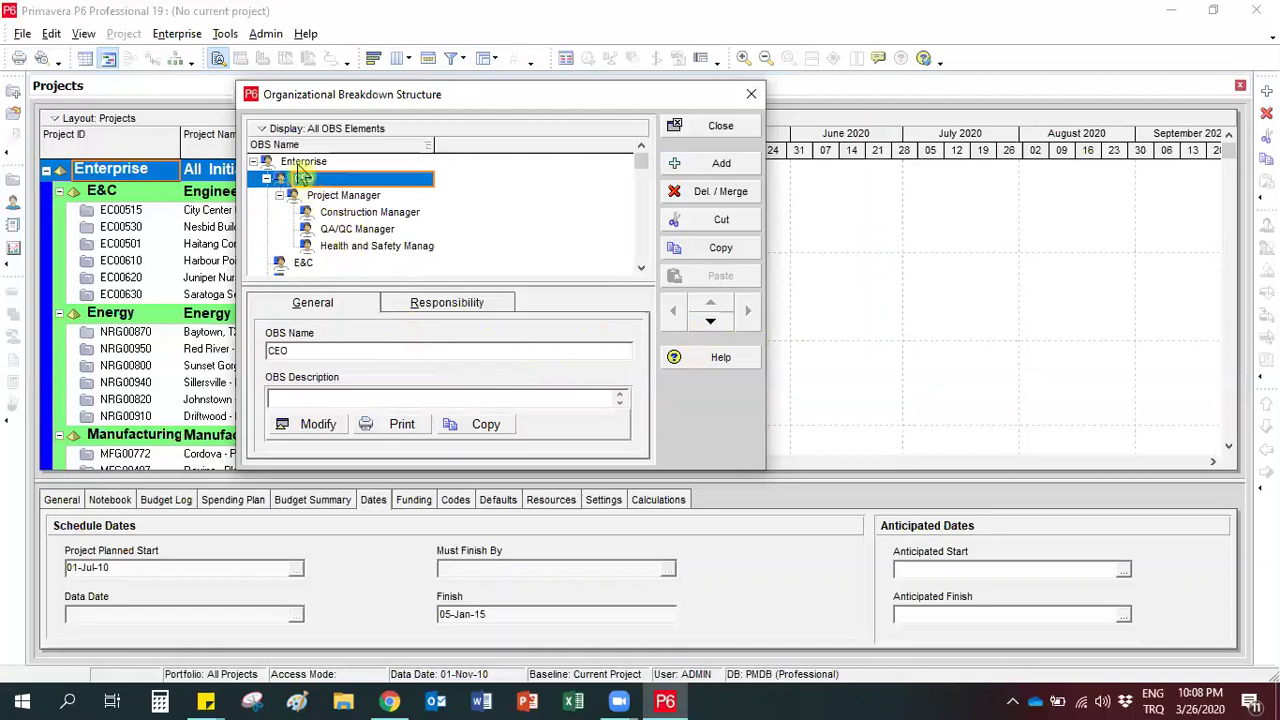
pyautogui.click(300, 163)
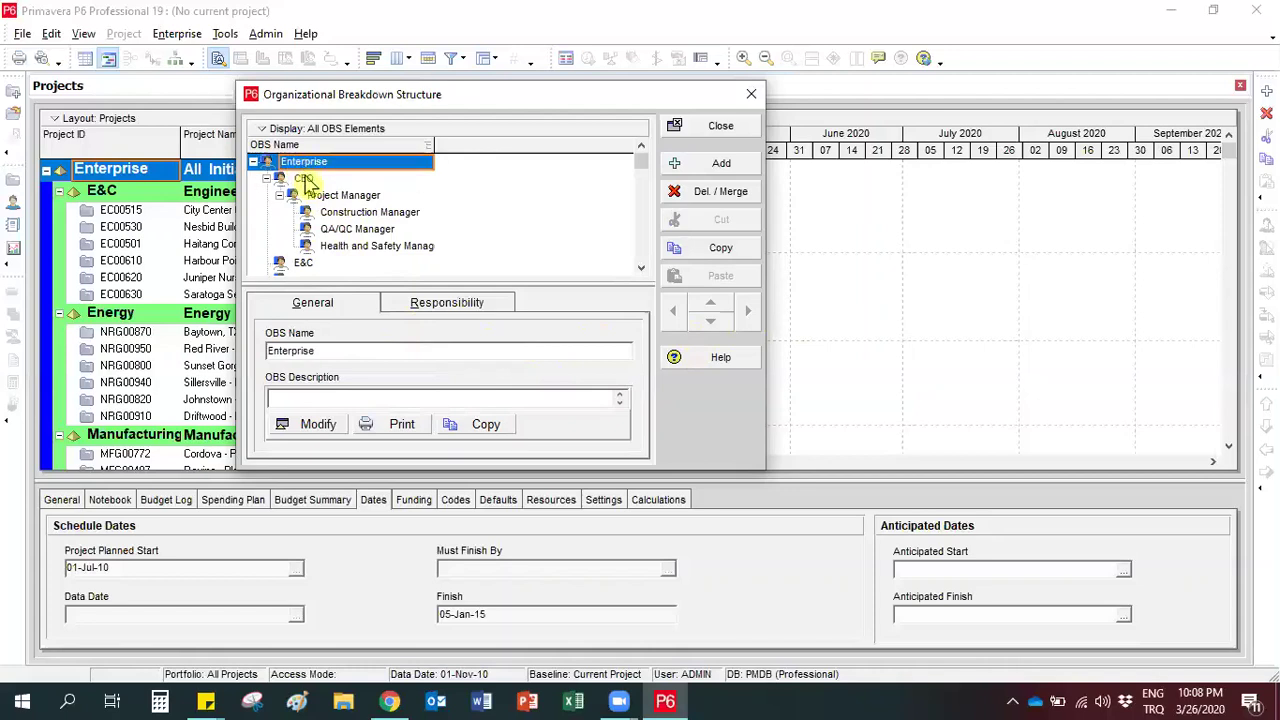
# Step: Move the CEO element with its branch down the Enterprise level to the last position, after IT
pyautogui.click(305, 179)
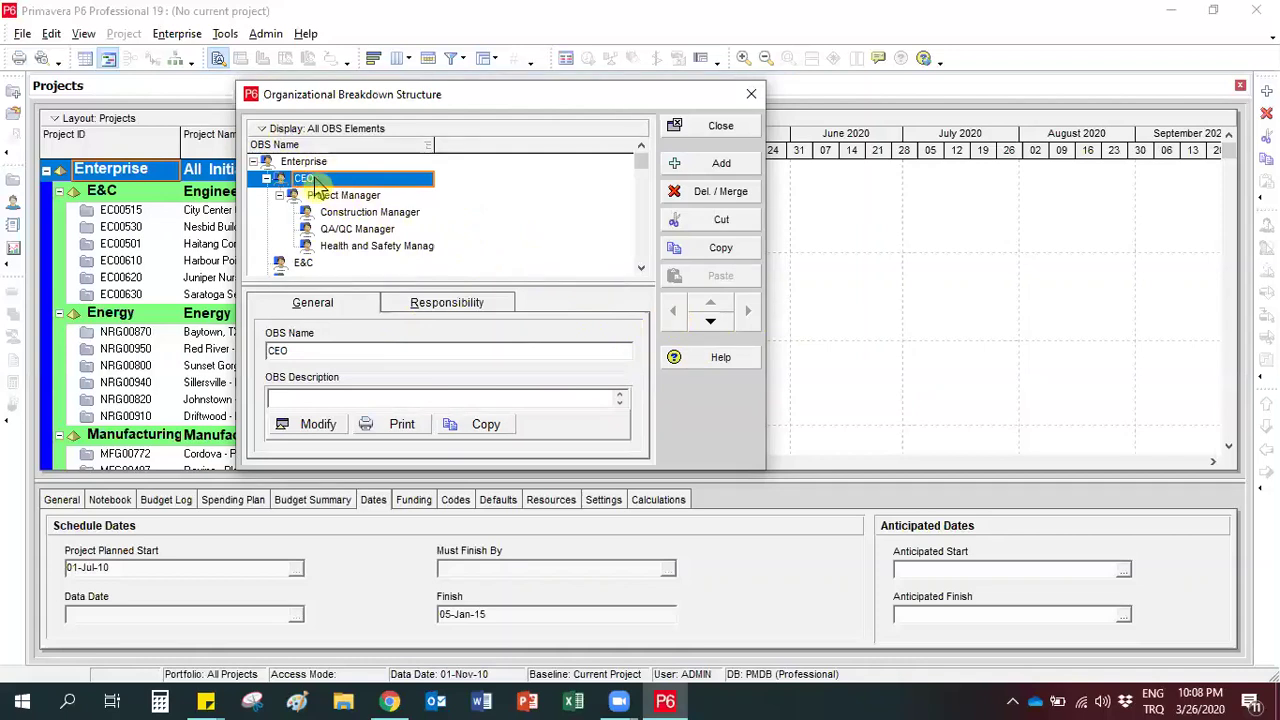
pyautogui.click(710, 322)
pyautogui.click(710, 322)
pyautogui.click(710, 322)
pyautogui.click(710, 322)
pyautogui.click(710, 322)
pyautogui.click(710, 322)
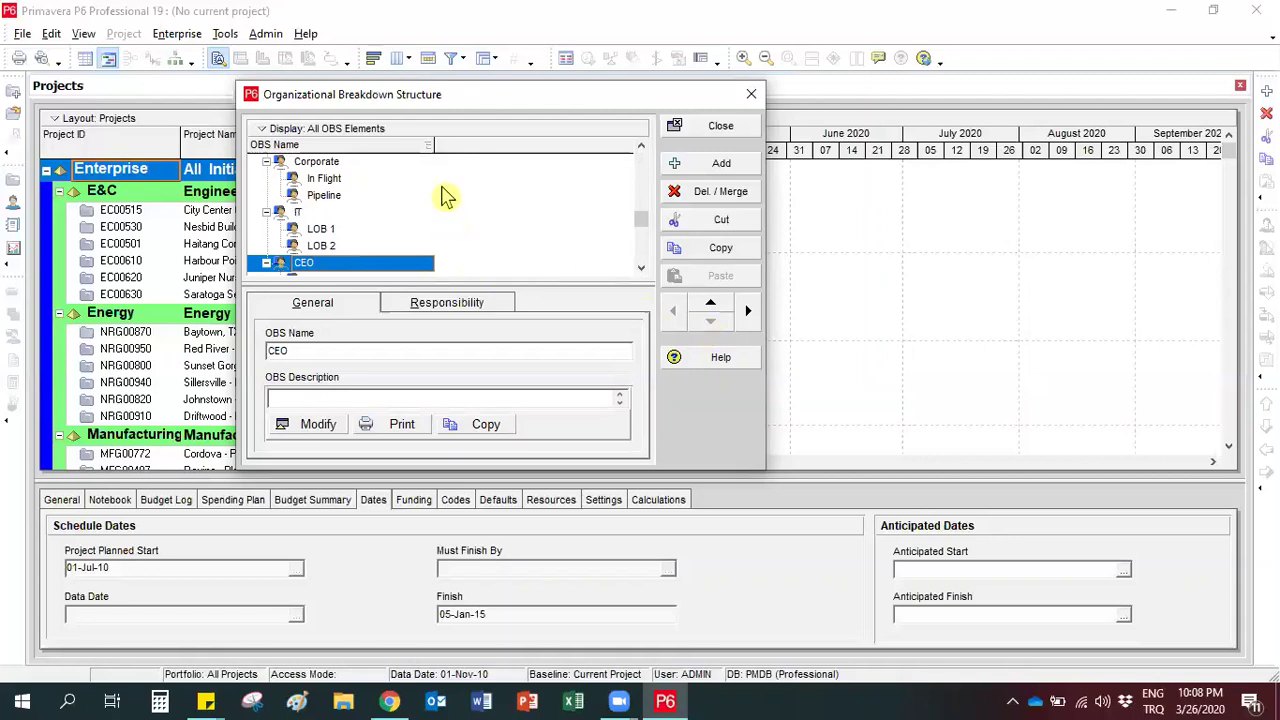
pyautogui.moveTo(640, 216); pyautogui.dragTo(640, 277)
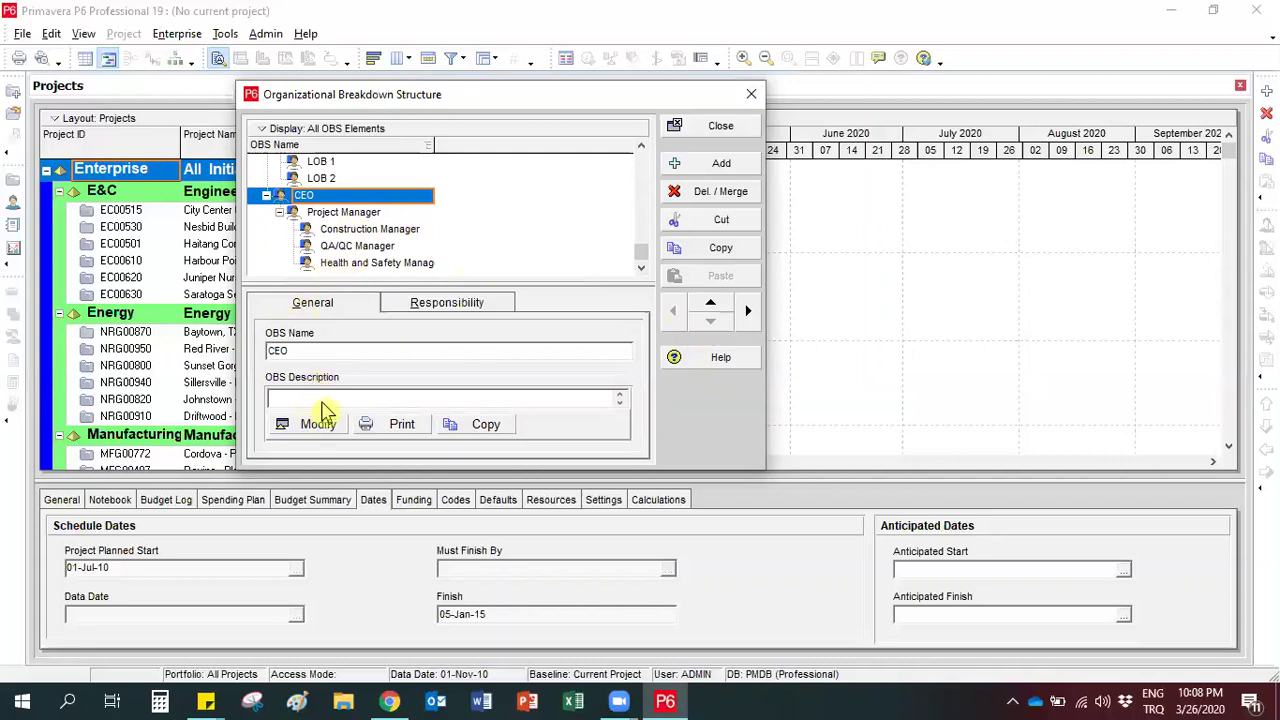
# Step: Enter gjhgjgjgjj as the OBS description of CEO and reopen the description to check the text
pyautogui.click(313, 213)
pyautogui.click(305, 197)
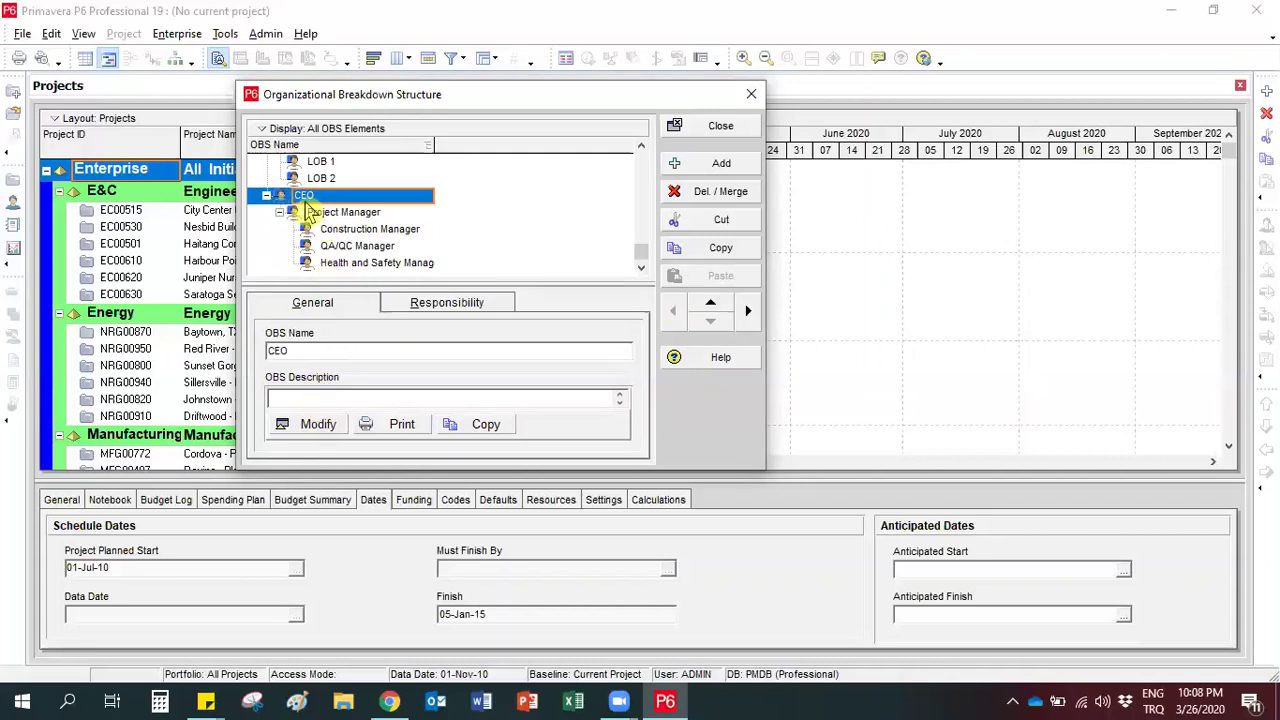
pyautogui.click(333, 433)
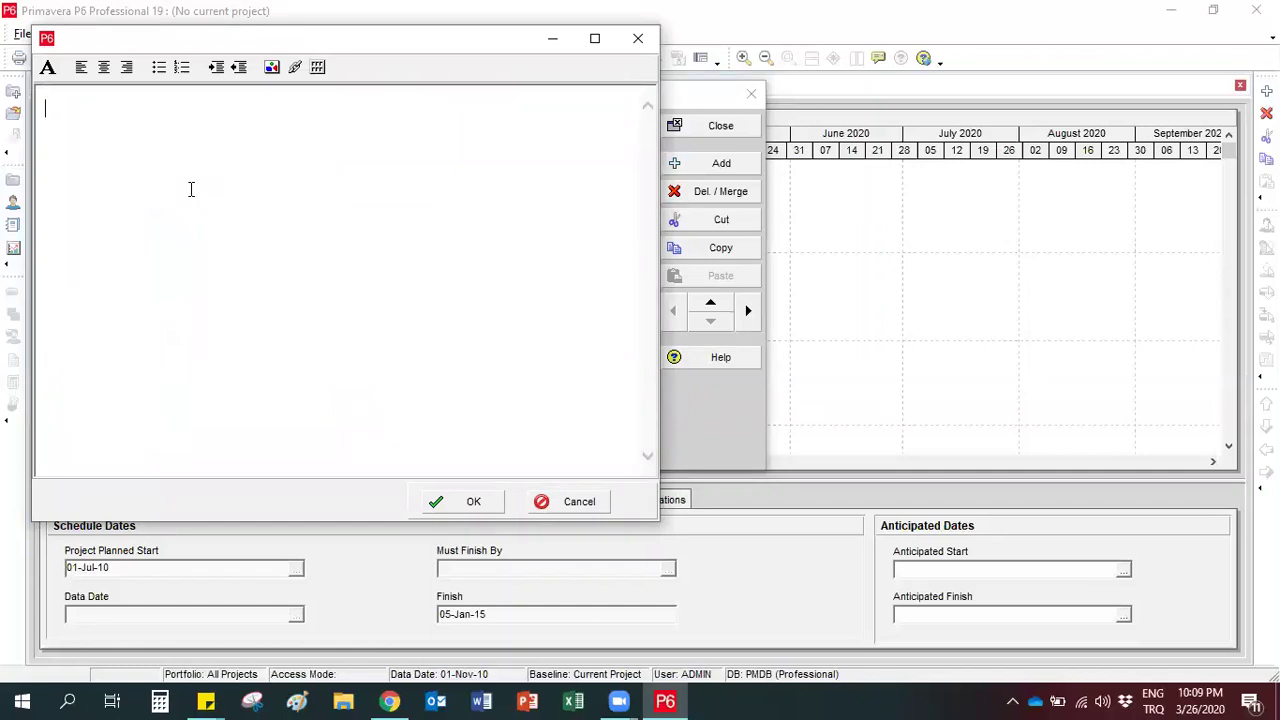
pyautogui.write('gjhgjgjgjj')
pyautogui.click(469, 504)
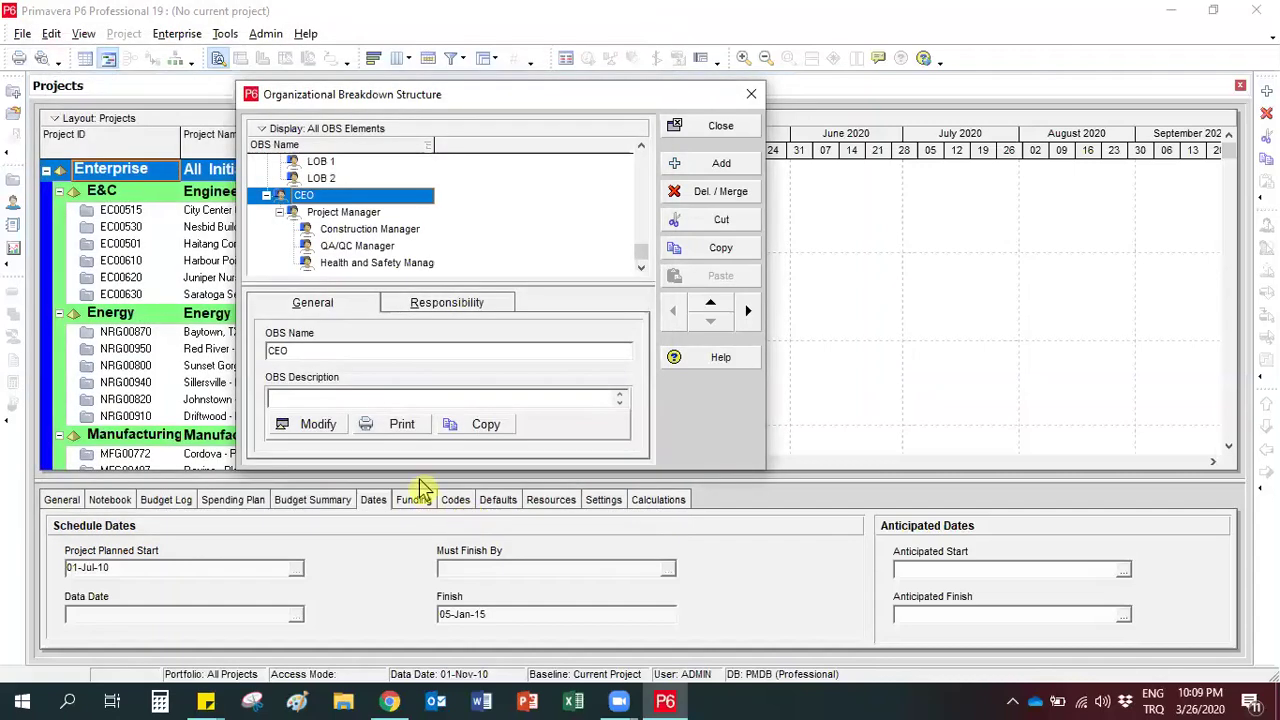
pyautogui.click(312, 425)
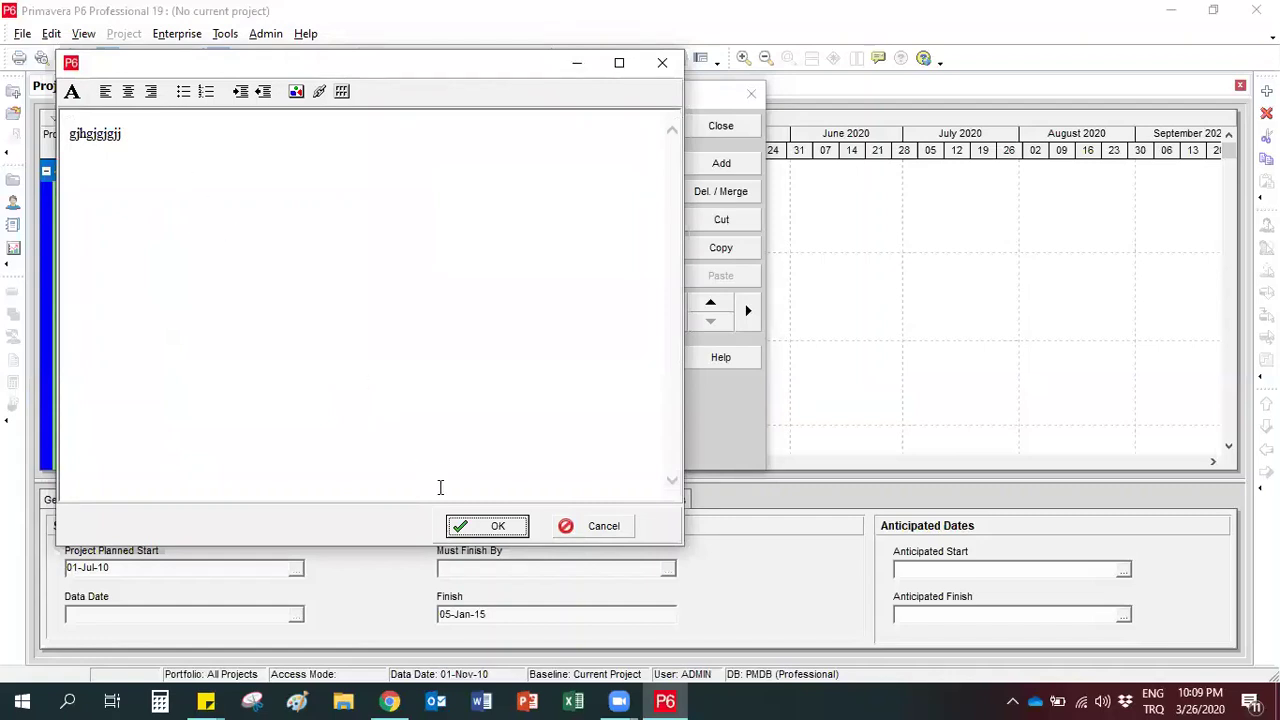
pyautogui.click(487, 526)
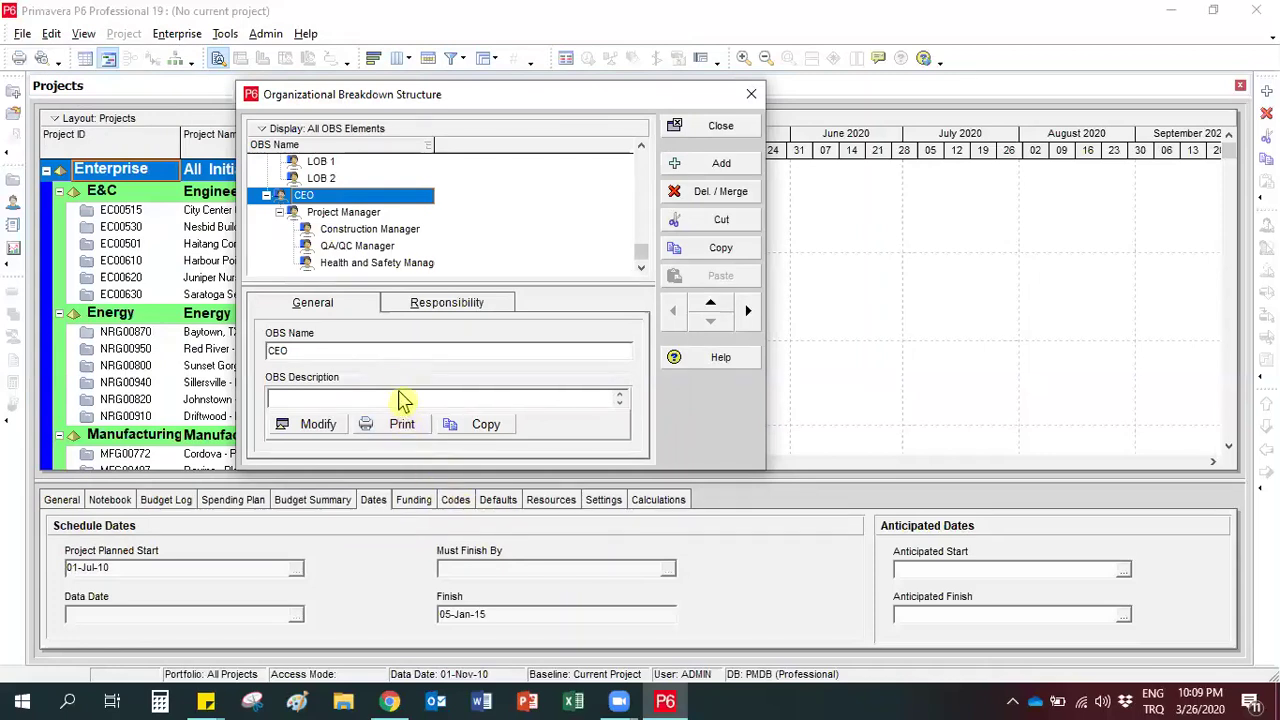
# Step: Examine the project and WBS responsibilities of CEO and LOB 2, including the Key Milestones and Claims Processing Upgrade entries
pyautogui.click(414, 309)
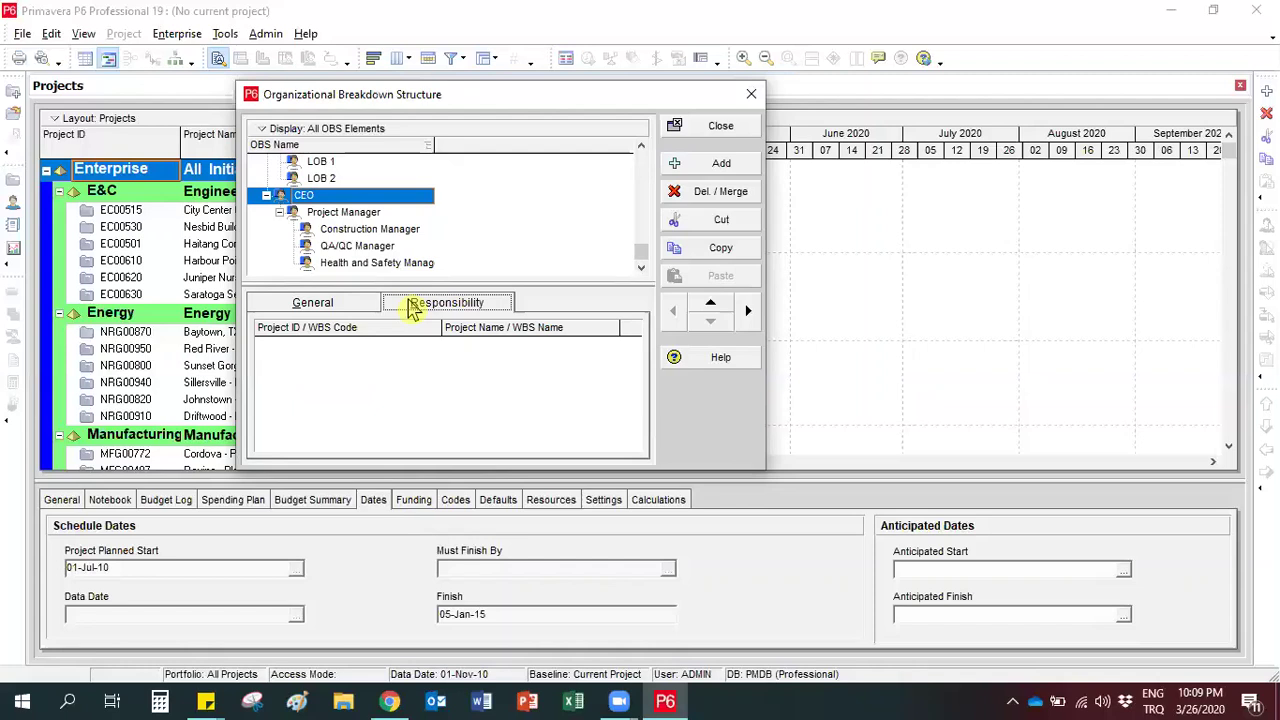
pyautogui.click(340, 179)
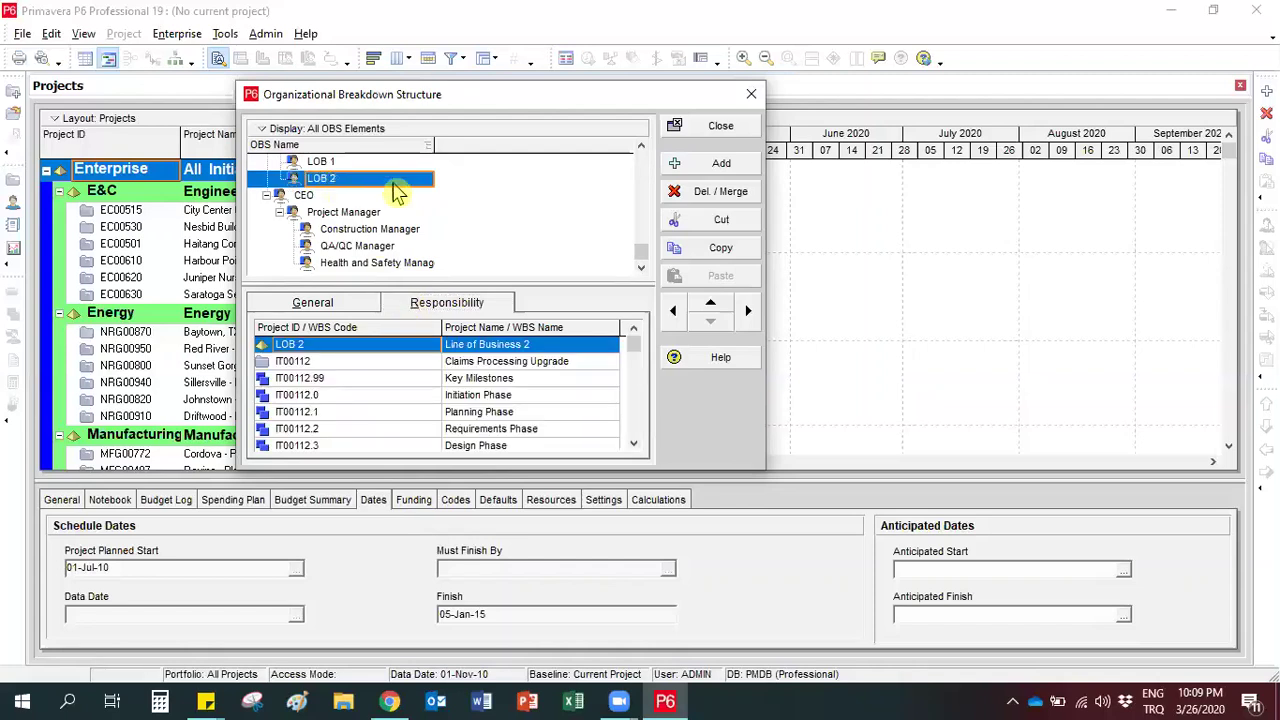
pyautogui.click(459, 396)
pyautogui.click(458, 379)
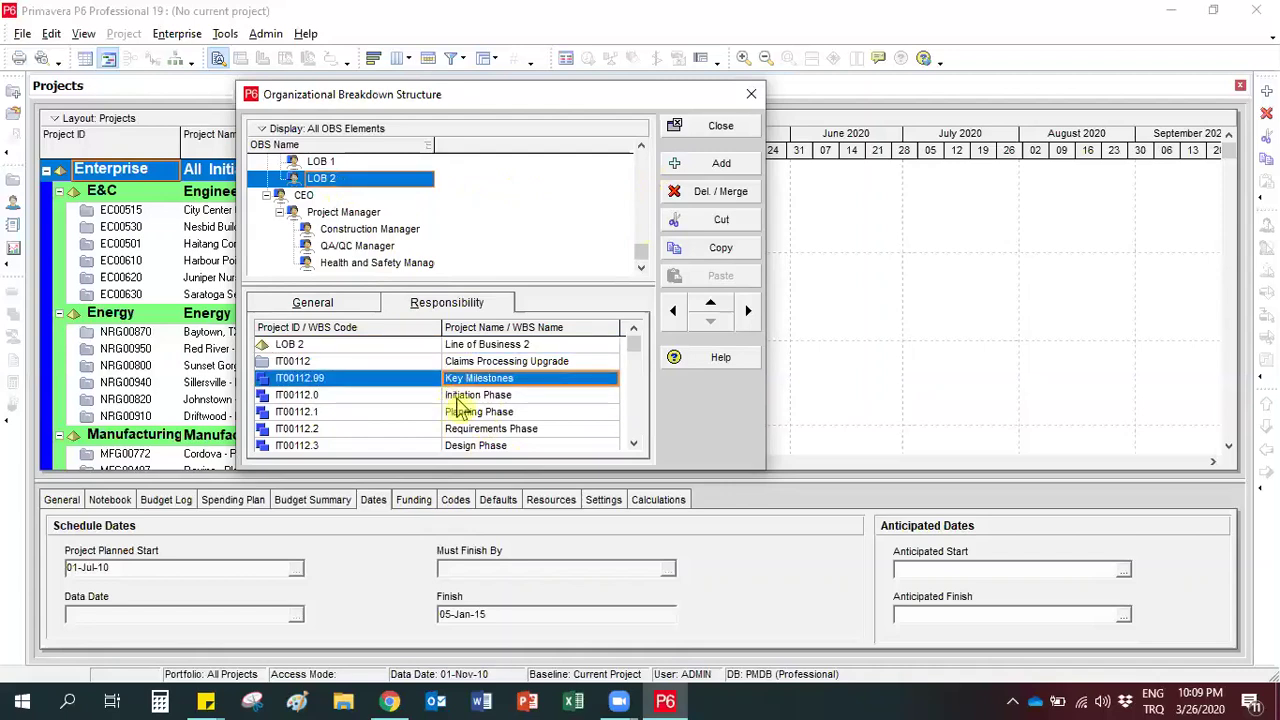
pyautogui.click(458, 395)
pyautogui.click(460, 379)
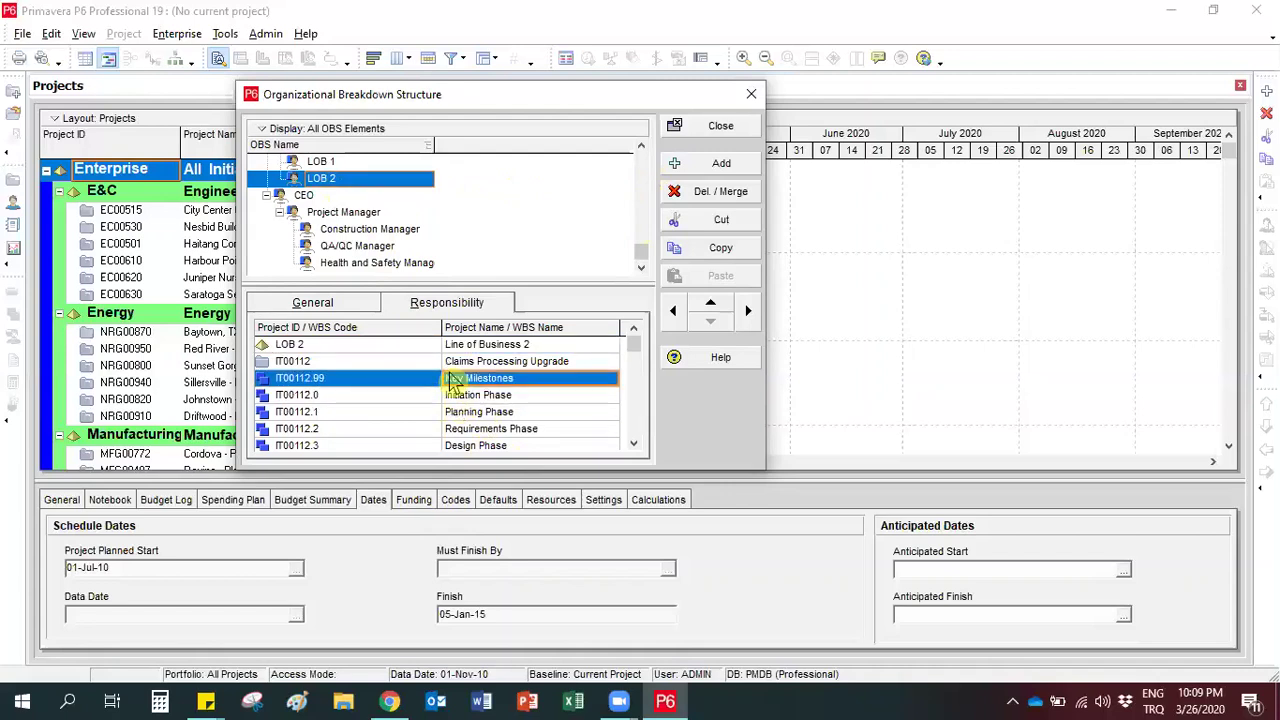
pyautogui.click(465, 362)
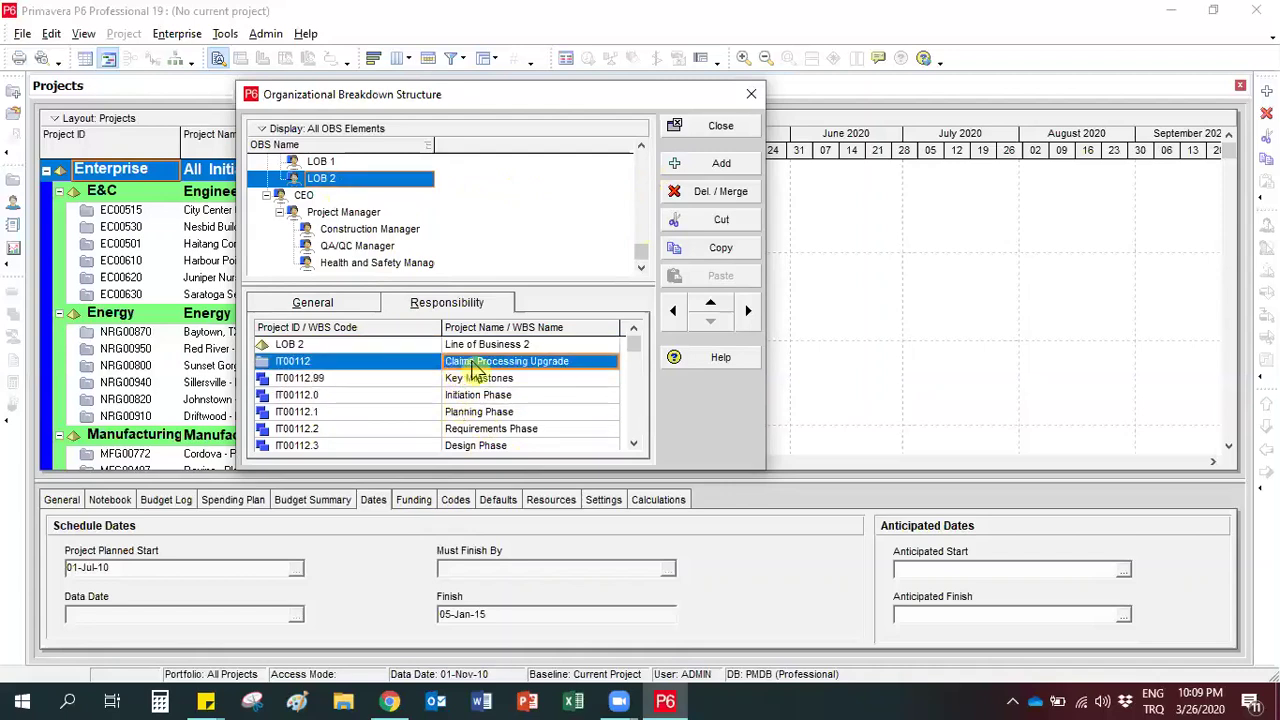
# Step: Compare the responsibility assignments of Corporate, In Flight and ProdProg1 with those of CEO
pyautogui.click(641, 148)
pyautogui.click(322, 197)
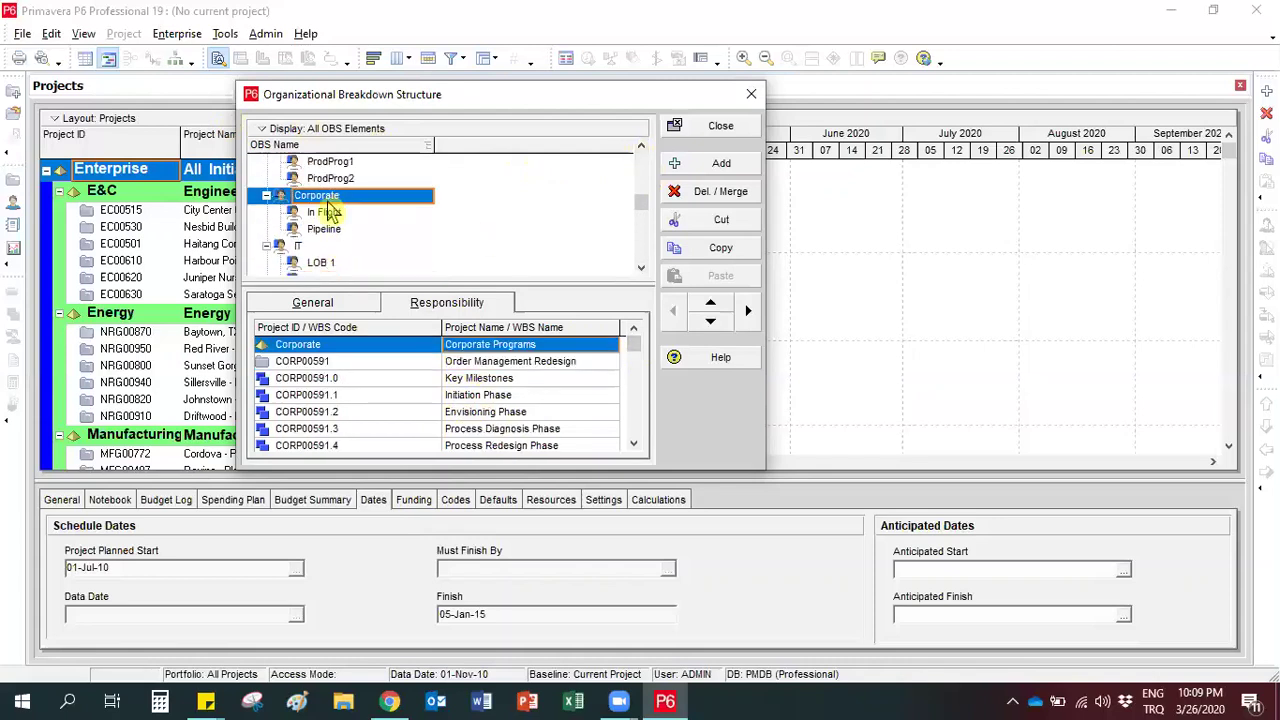
pyautogui.click(323, 211)
pyautogui.click(325, 162)
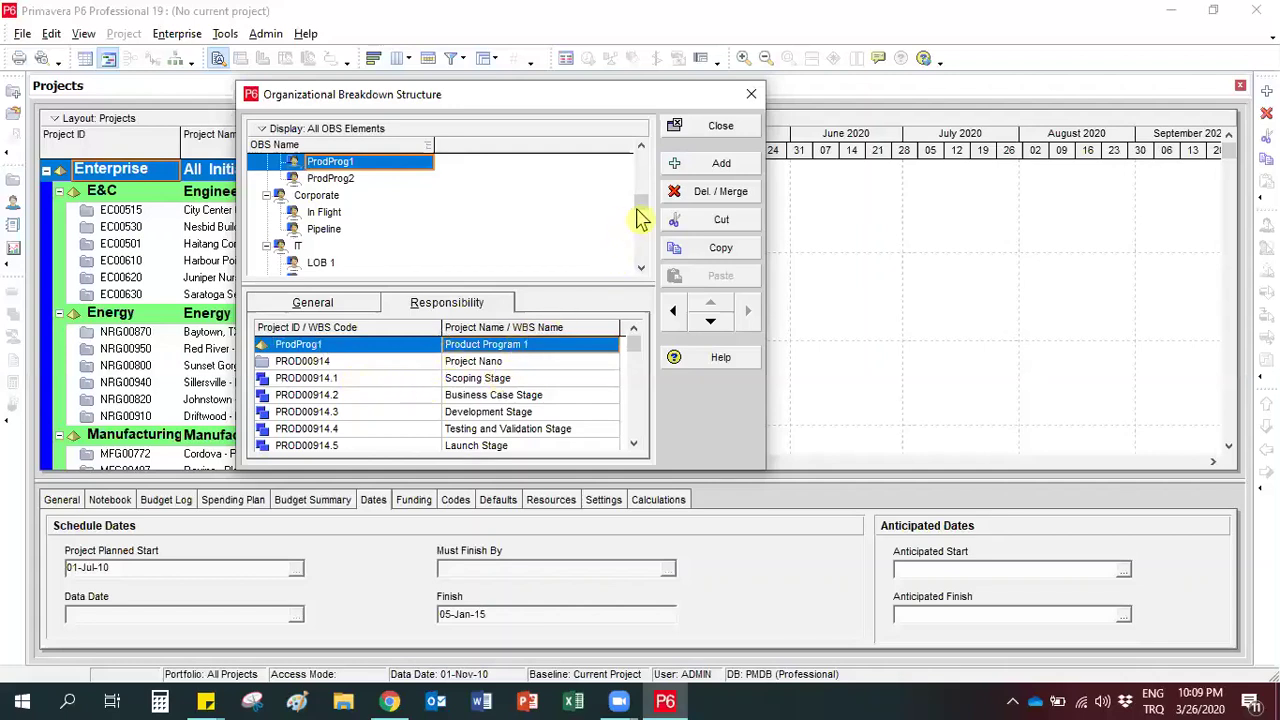
pyautogui.moveTo(636, 202); pyautogui.dragTo(640, 250)
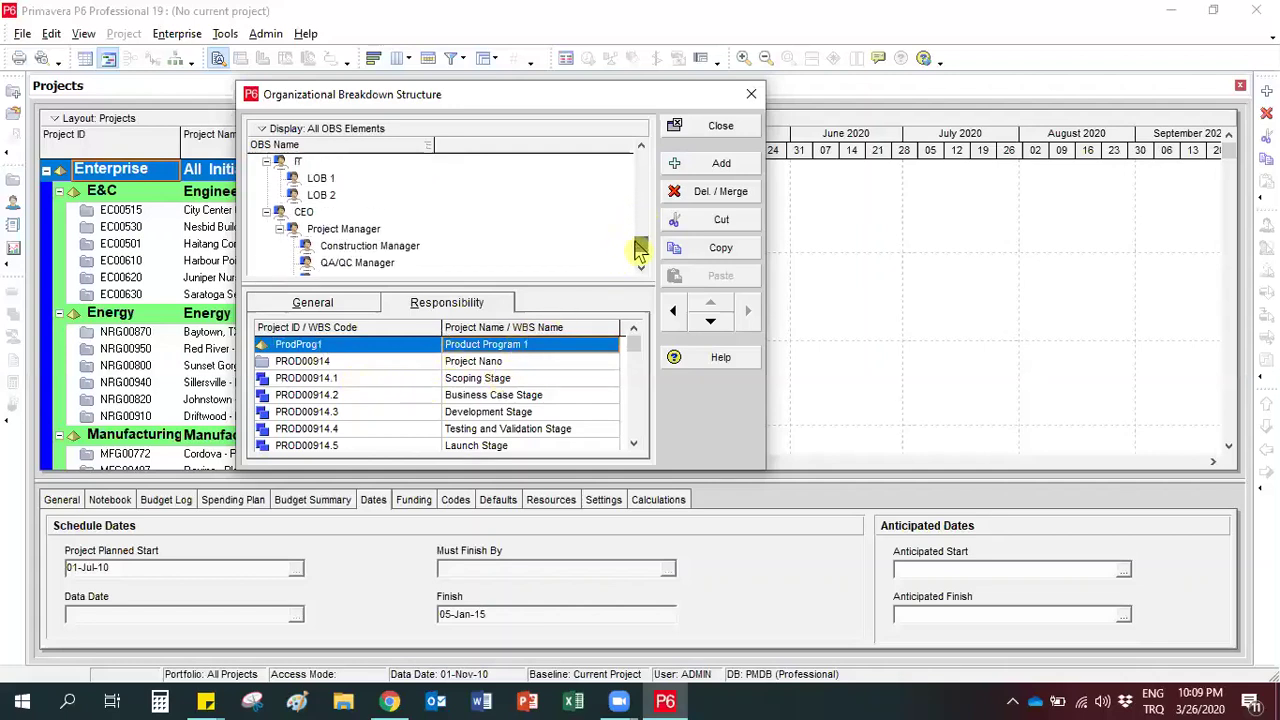
pyautogui.click(305, 212)
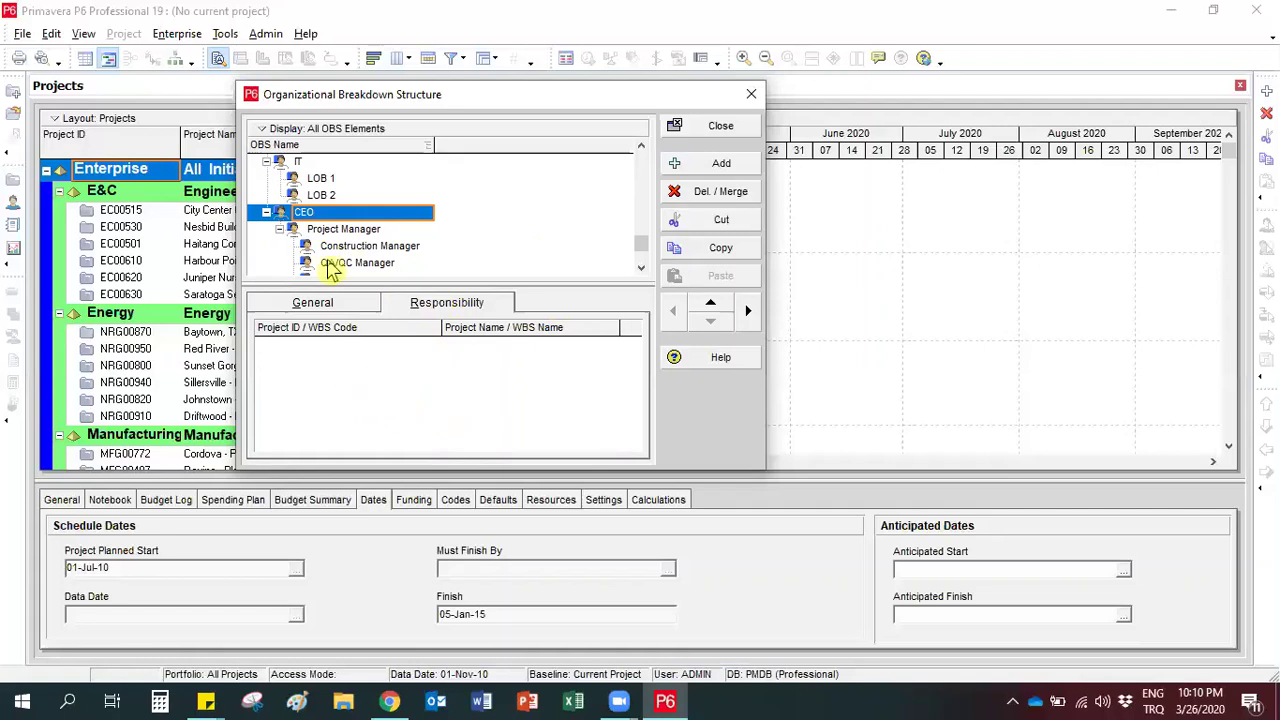
# Step: Switch the OBS display to Chart View and enlarge the dialog to fit the whole chart
pyautogui.click(270, 136)
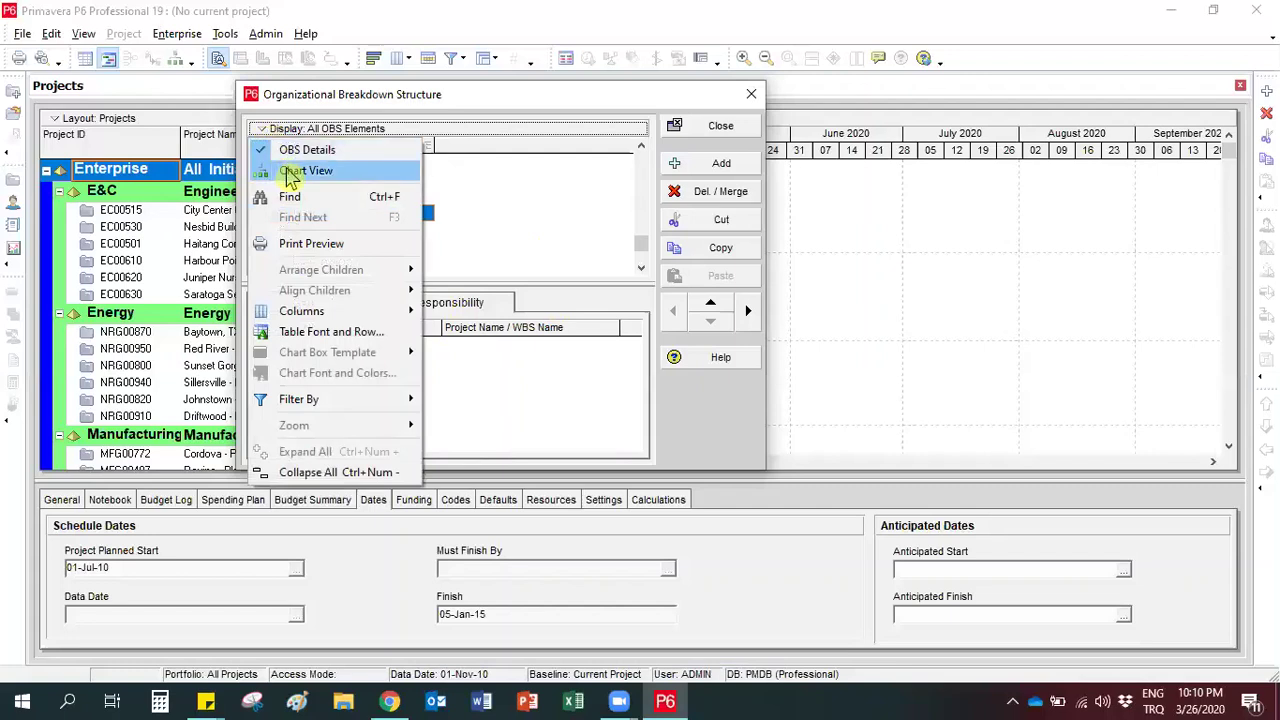
pyautogui.click(305, 171)
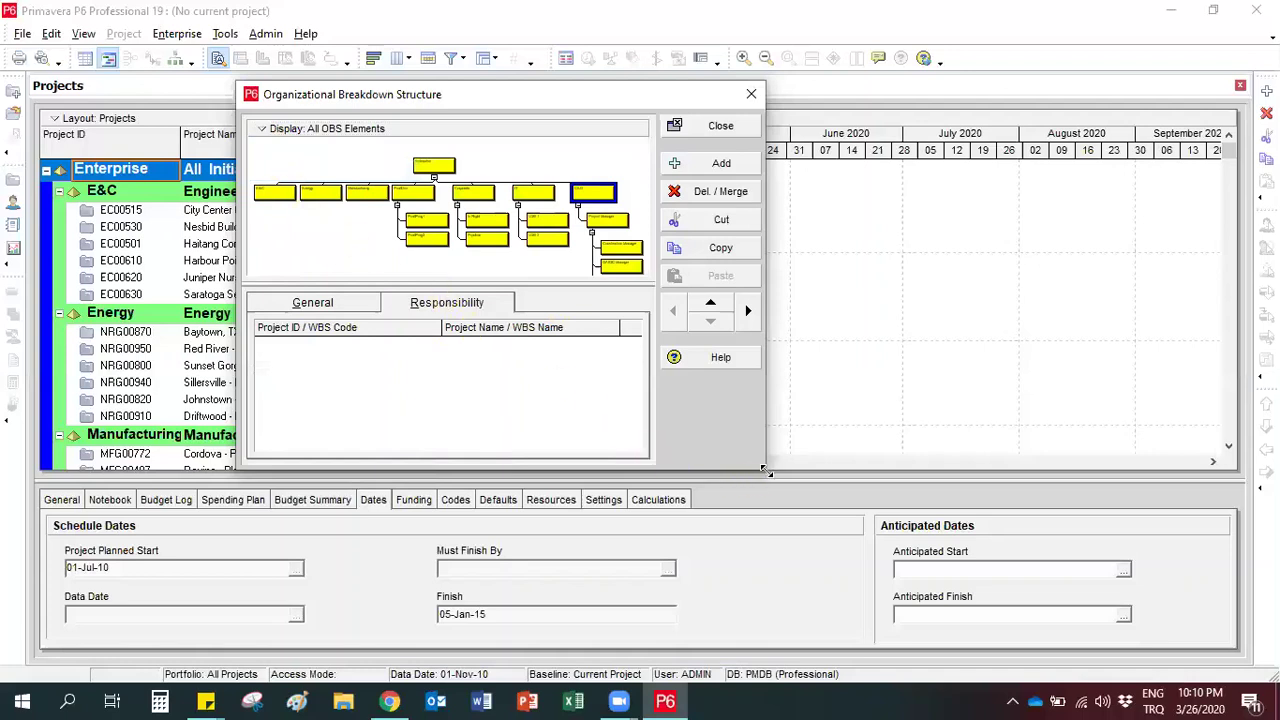
pyautogui.moveTo(767, 471); pyautogui.dragTo(896, 535)
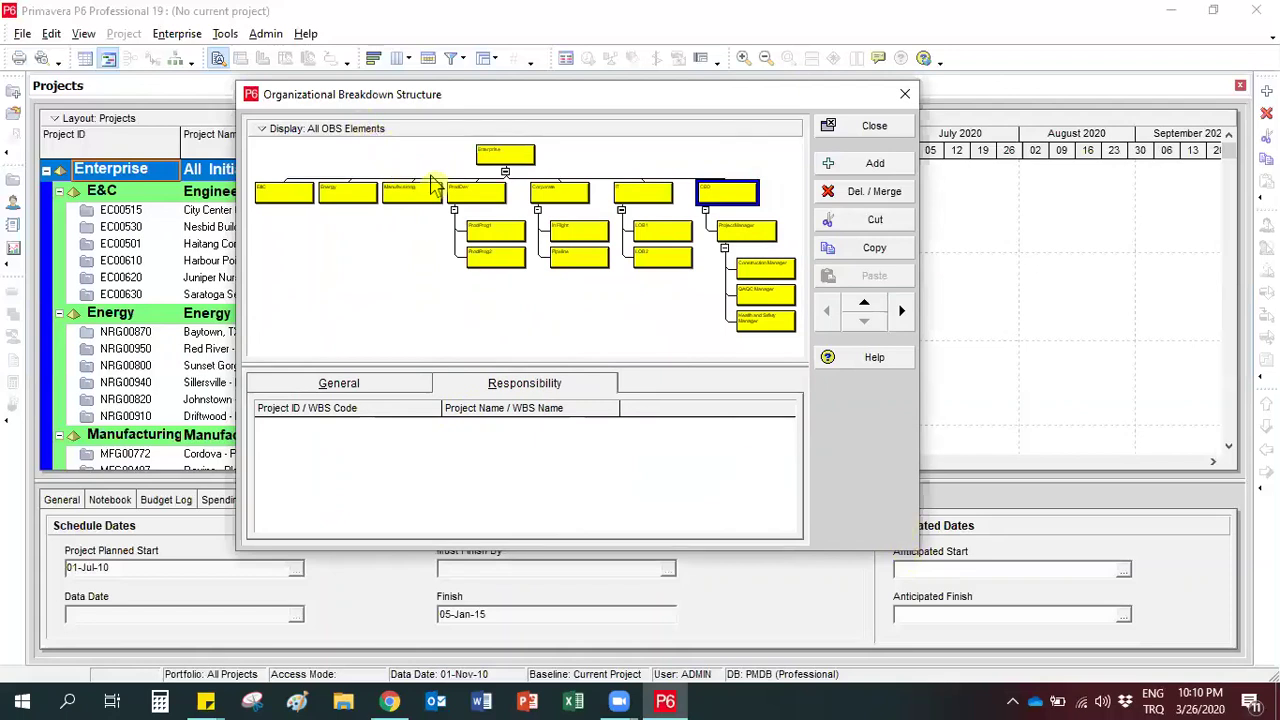
# Step: Zoom in on the OBS chart and enlarge the dialog so the CEO branch is readable
pyautogui.click(282, 128)
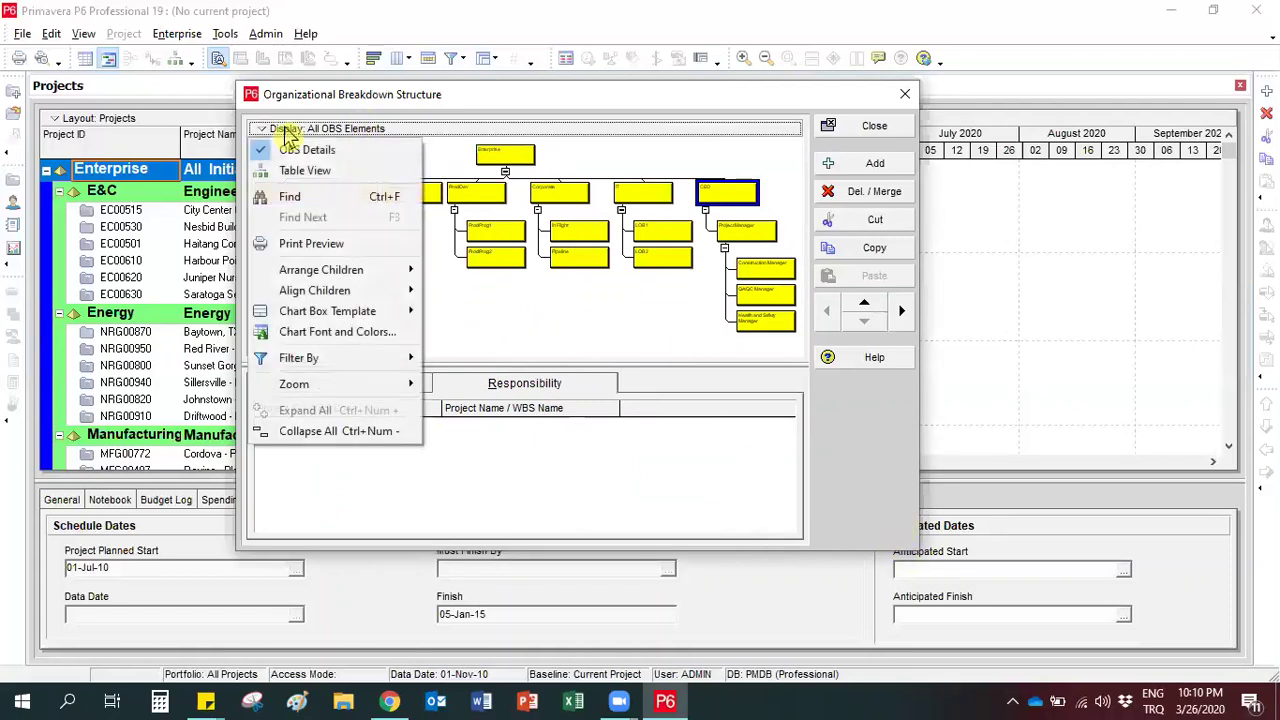
pyautogui.moveTo(351, 388)
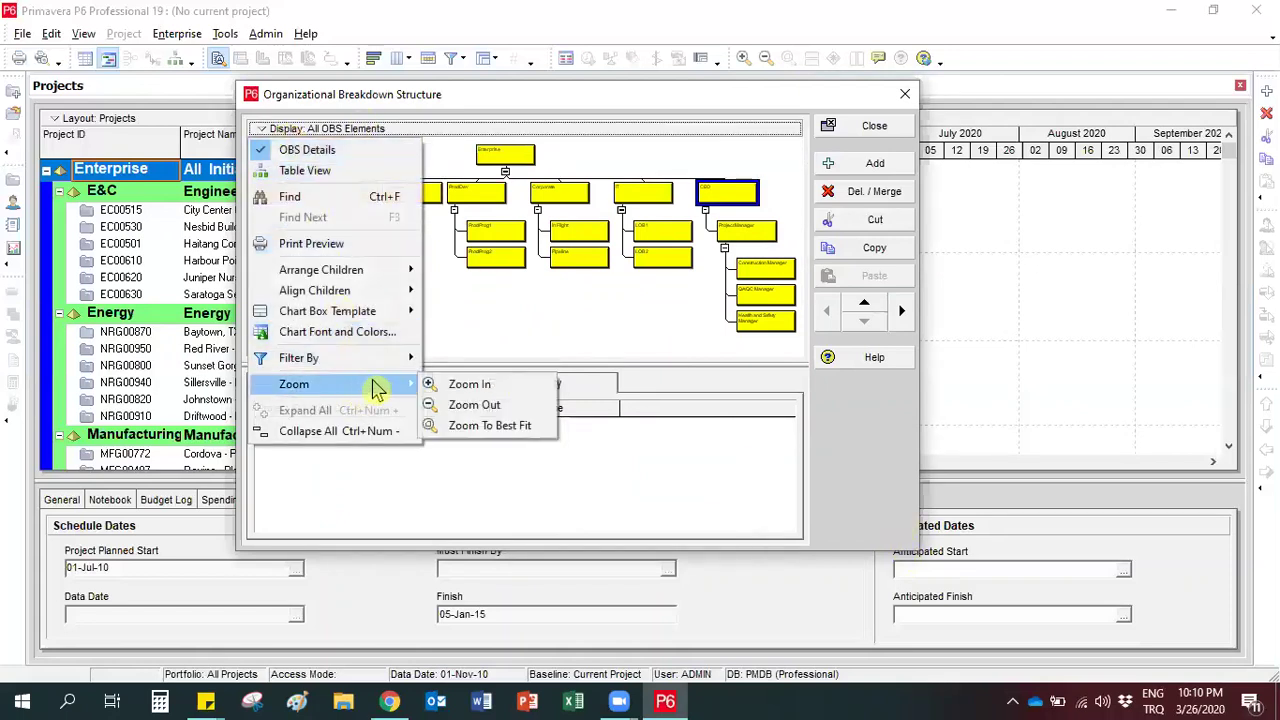
pyautogui.click(478, 387)
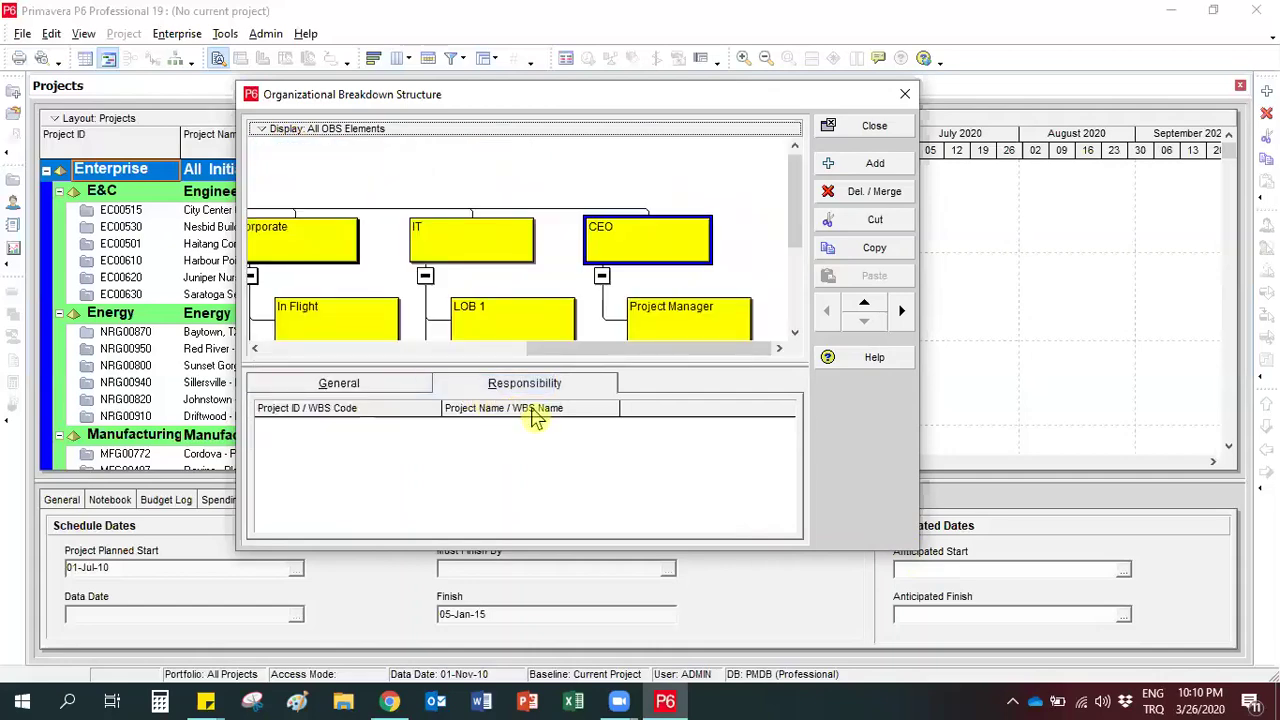
pyautogui.moveTo(571, 349); pyautogui.dragTo(642, 349)
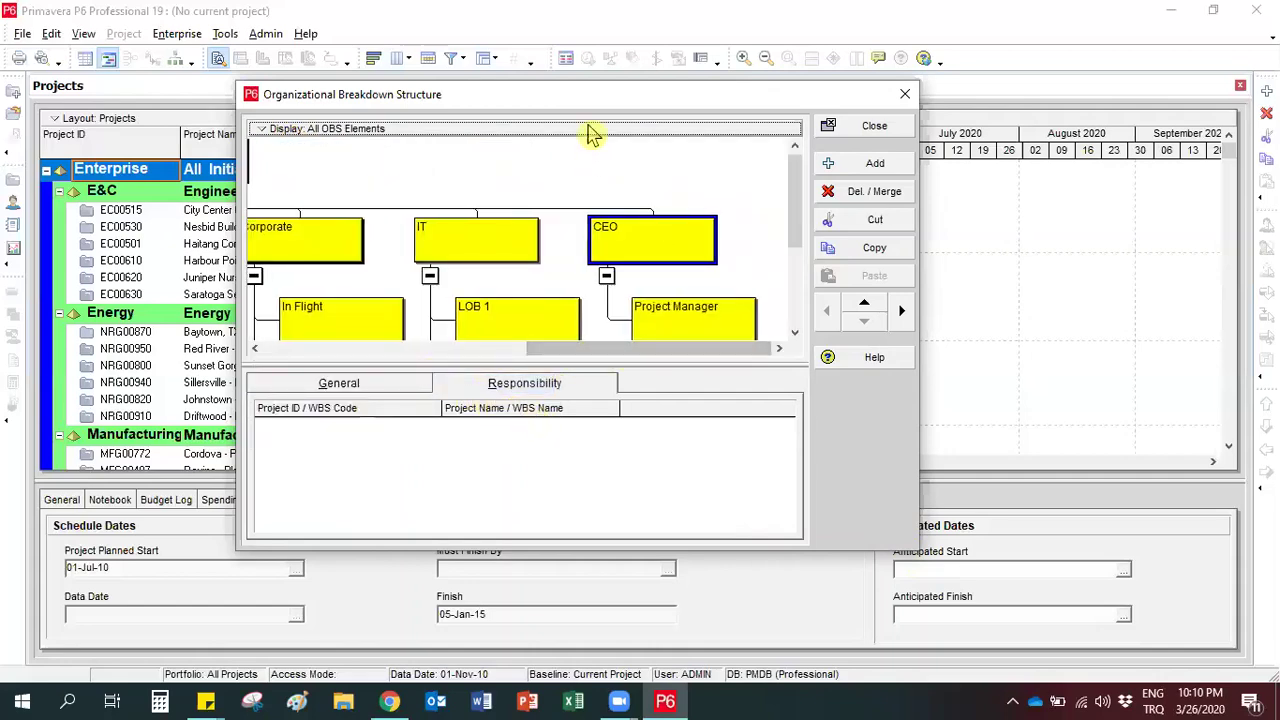
pyautogui.moveTo(566, 100); pyautogui.dragTo(466, 63)
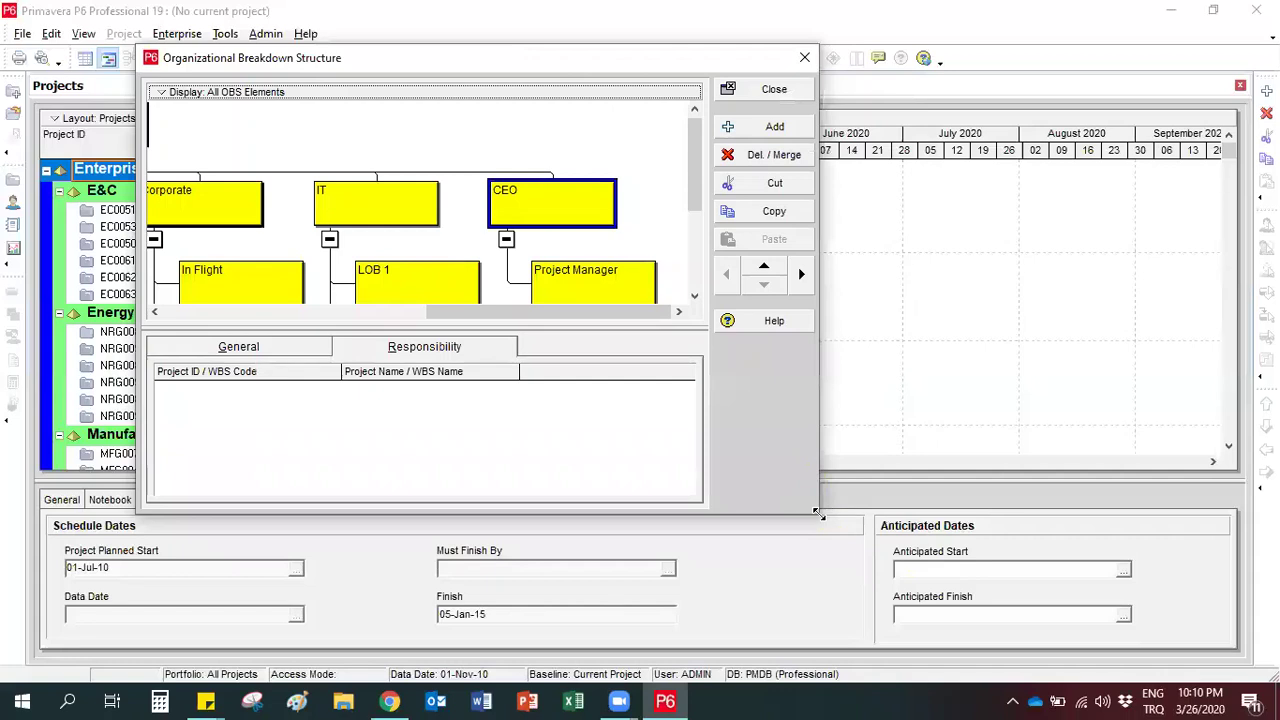
pyautogui.moveTo(818, 513); pyautogui.dragTo(1112, 676)
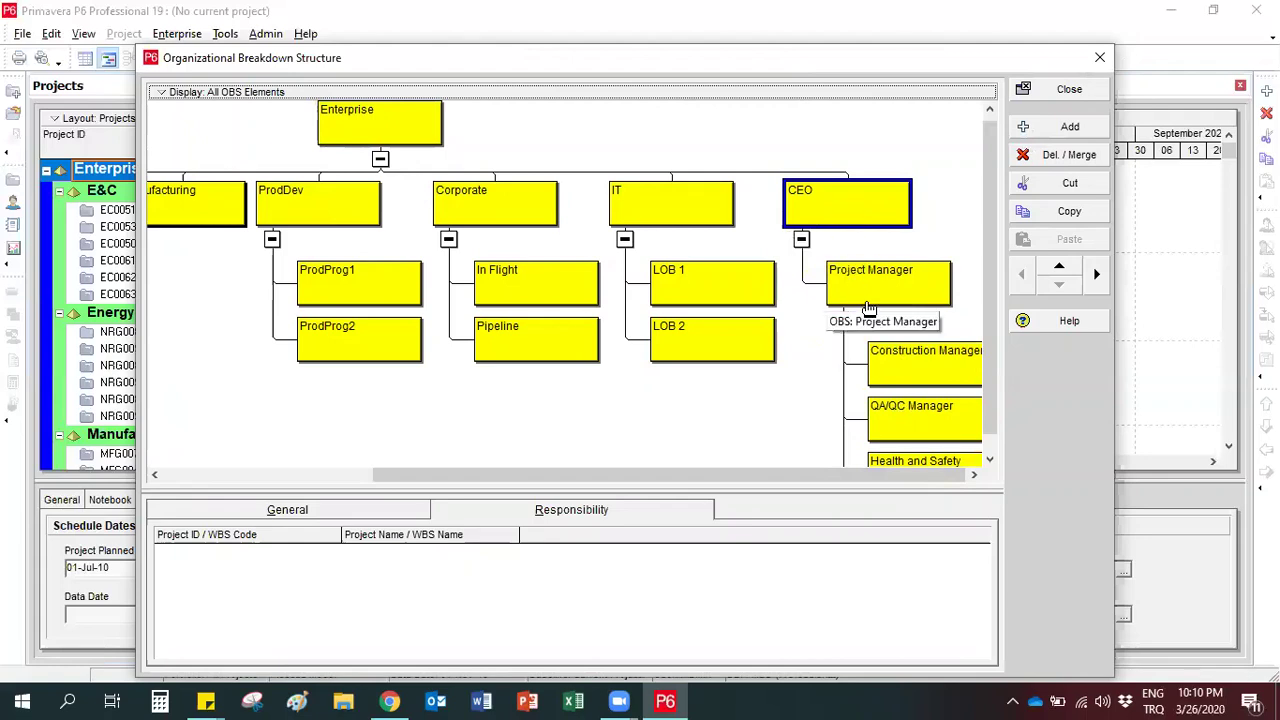
# Step: Arrange the children of CEO horizontally in the OBS chart and check the Project Manager and CEO boxes
pyautogui.click(846, 210)
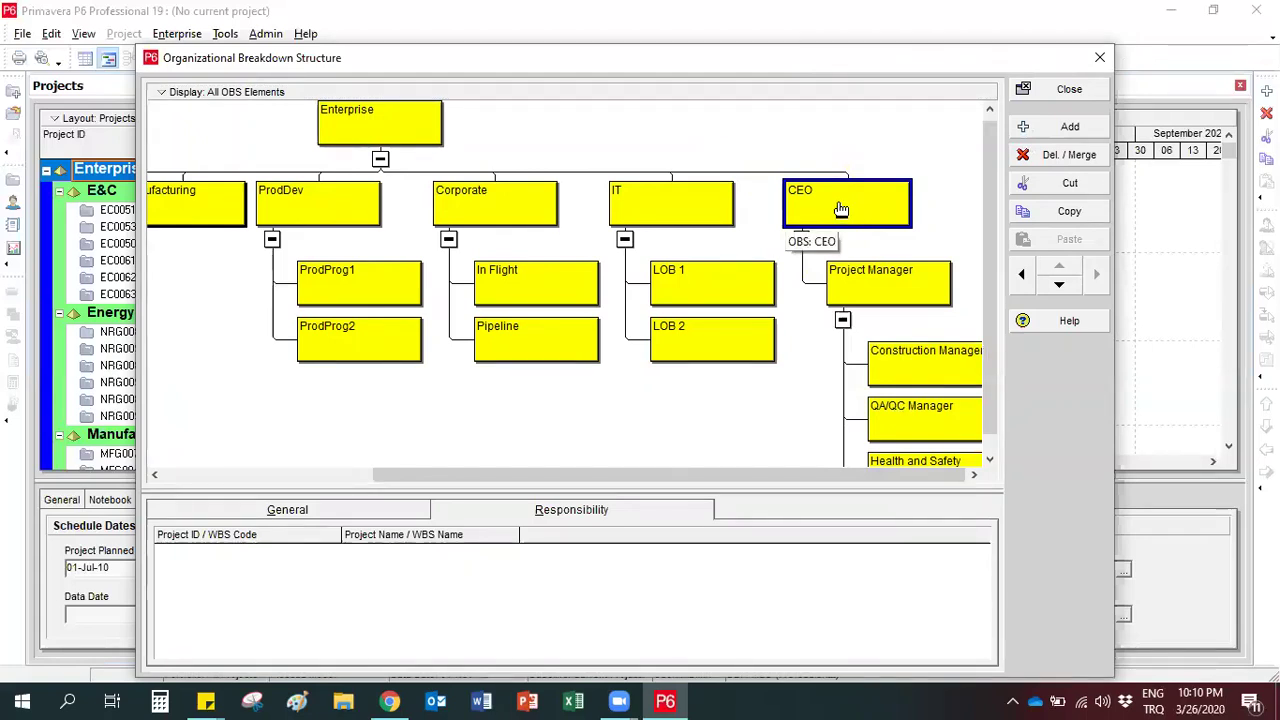
pyautogui.click(207, 95)
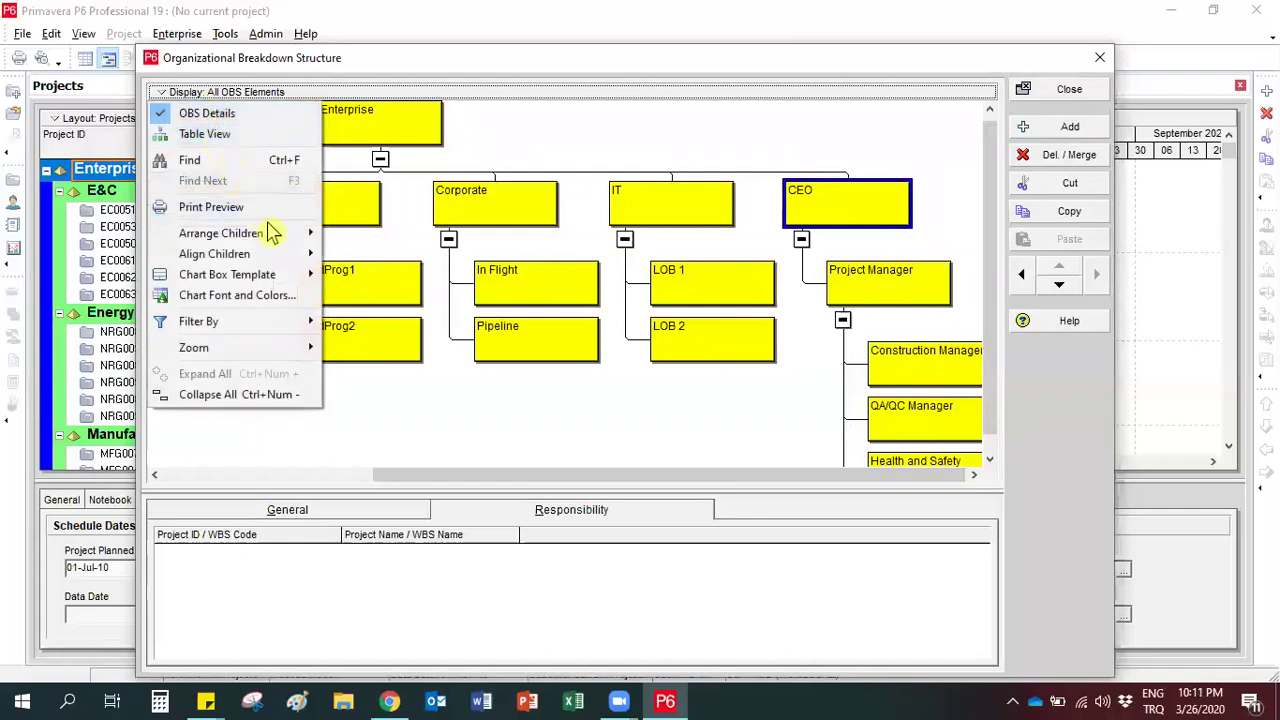
pyautogui.moveTo(287, 246)
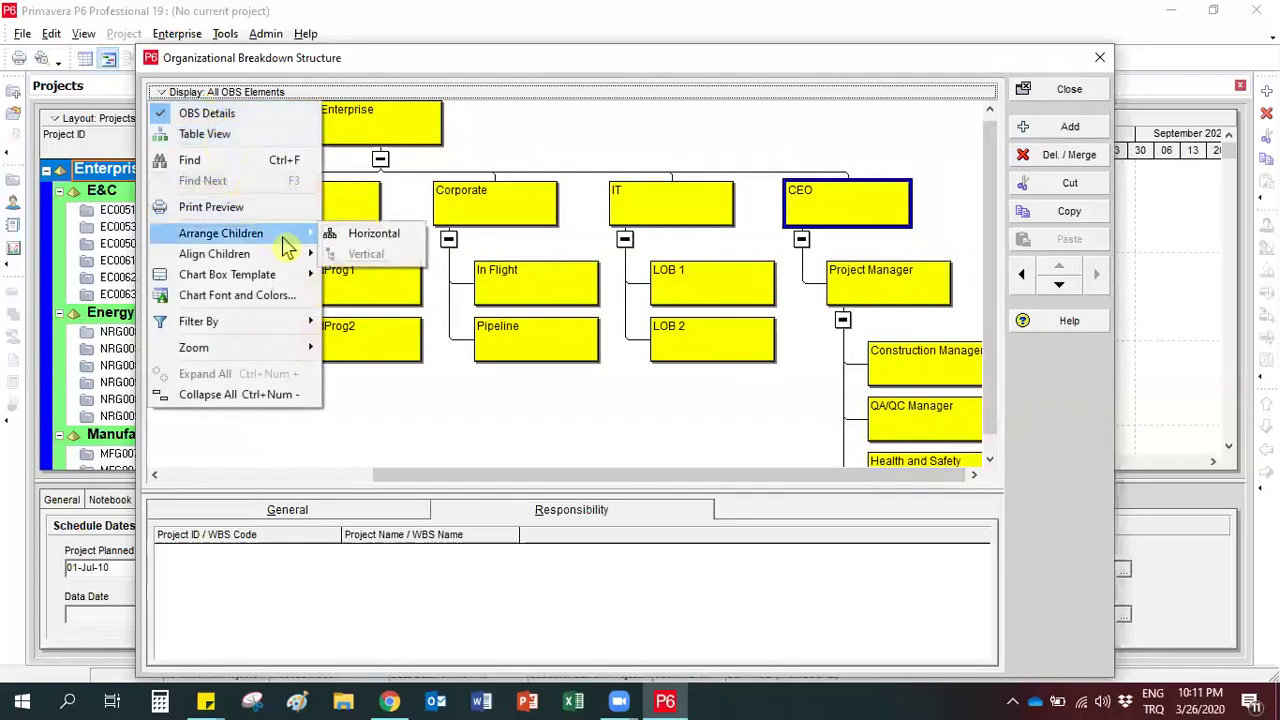
pyautogui.click(362, 243)
pyautogui.moveTo(723, 477); pyautogui.dragTo(869, 494)
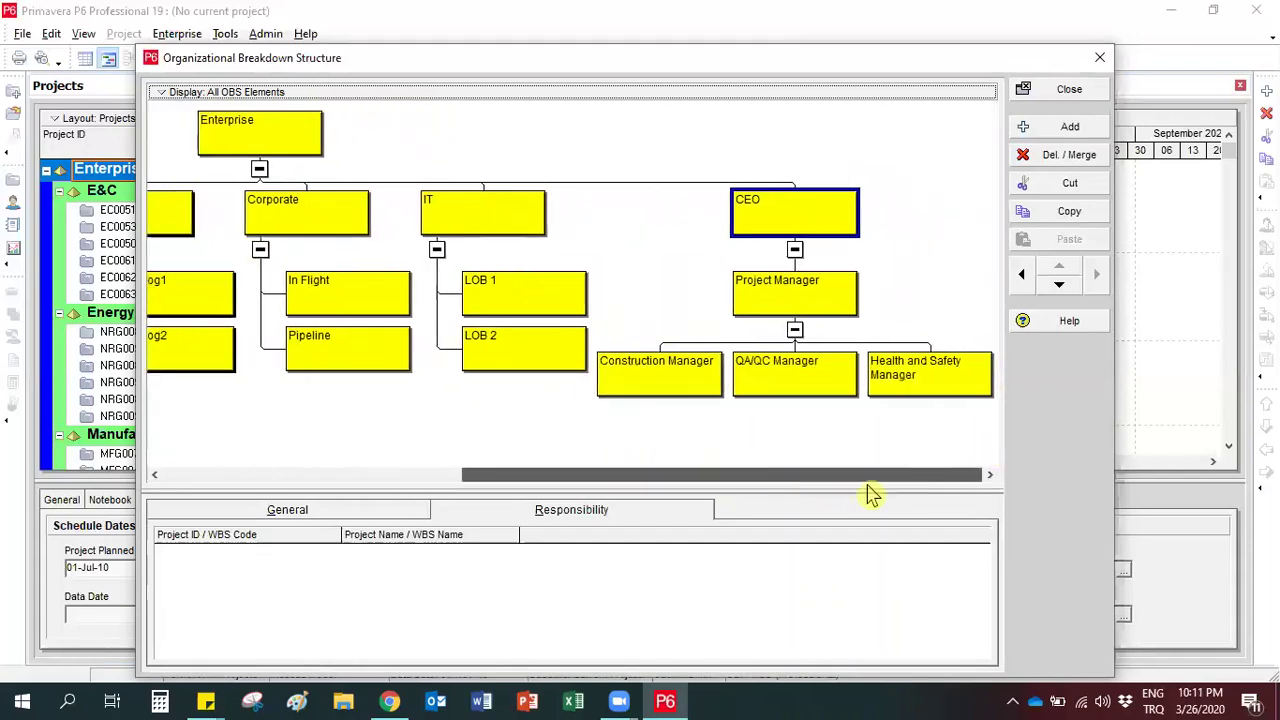
pyautogui.click(785, 297)
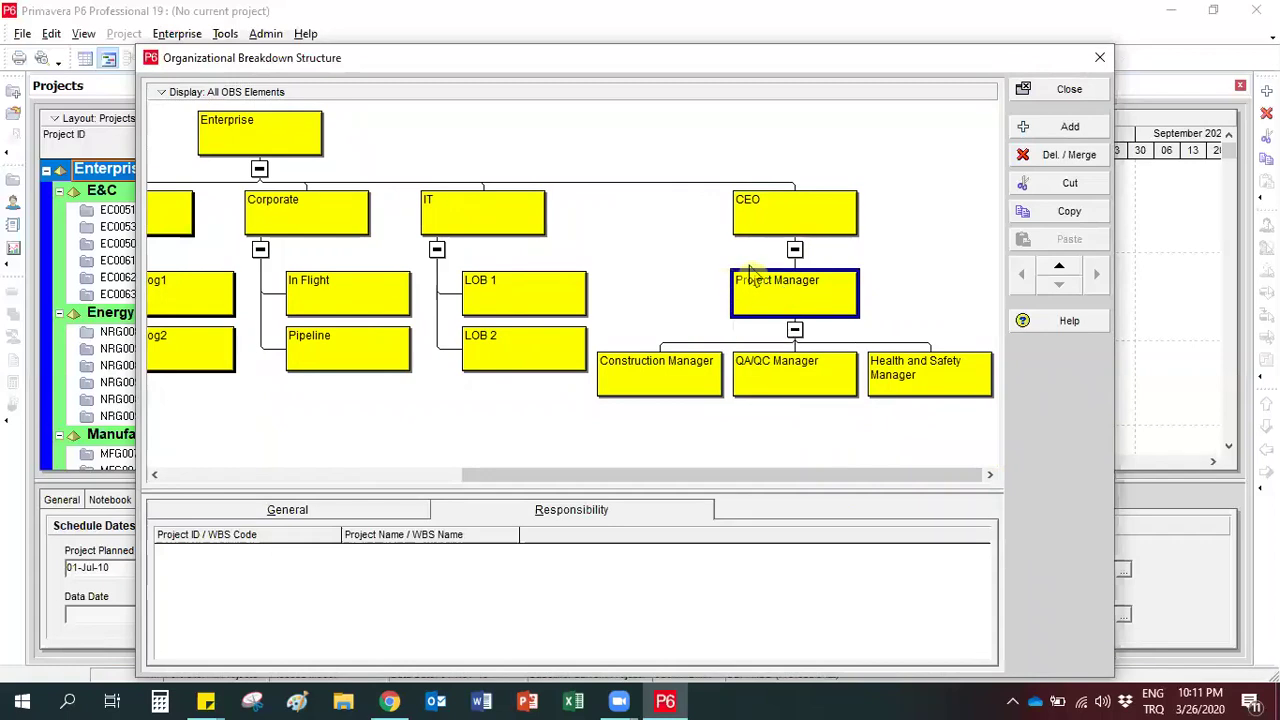
pyautogui.click(772, 230)
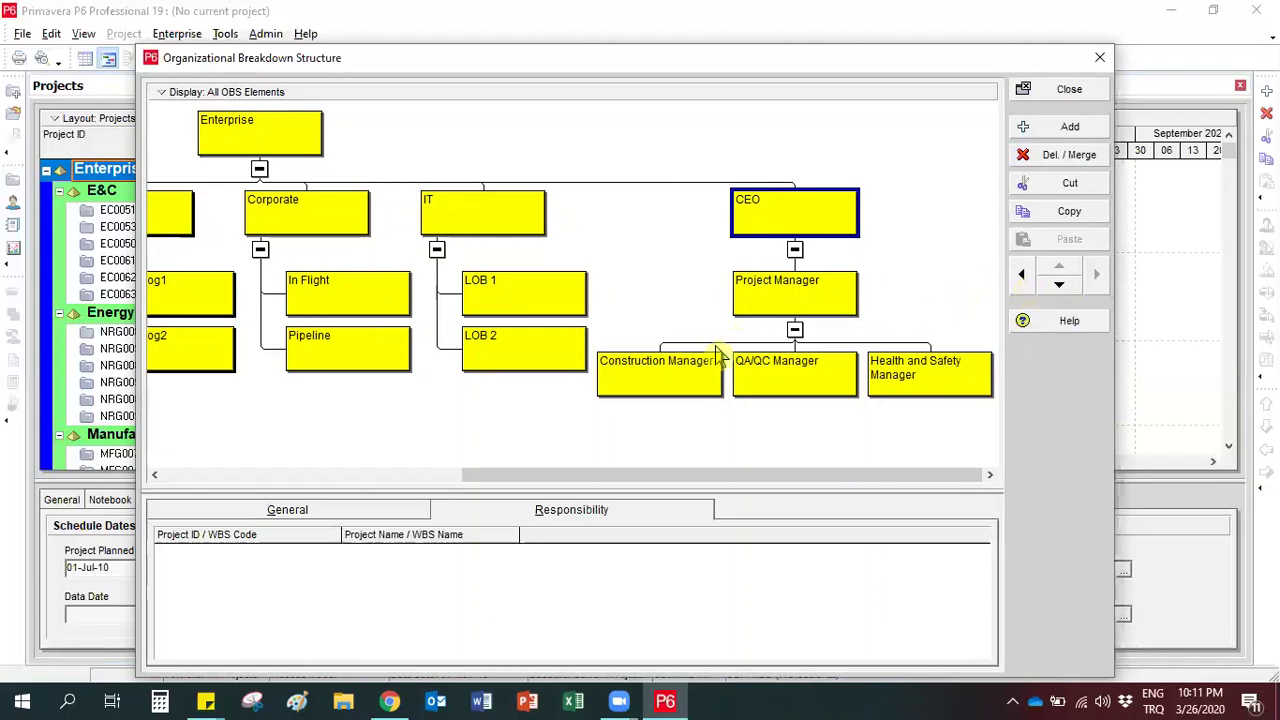
# Step: Move QA/QC Manager and Health and Safety Manager down one level beneath Construction Manager in the OBS chart and check the three boxes
pyautogui.click(665, 390)
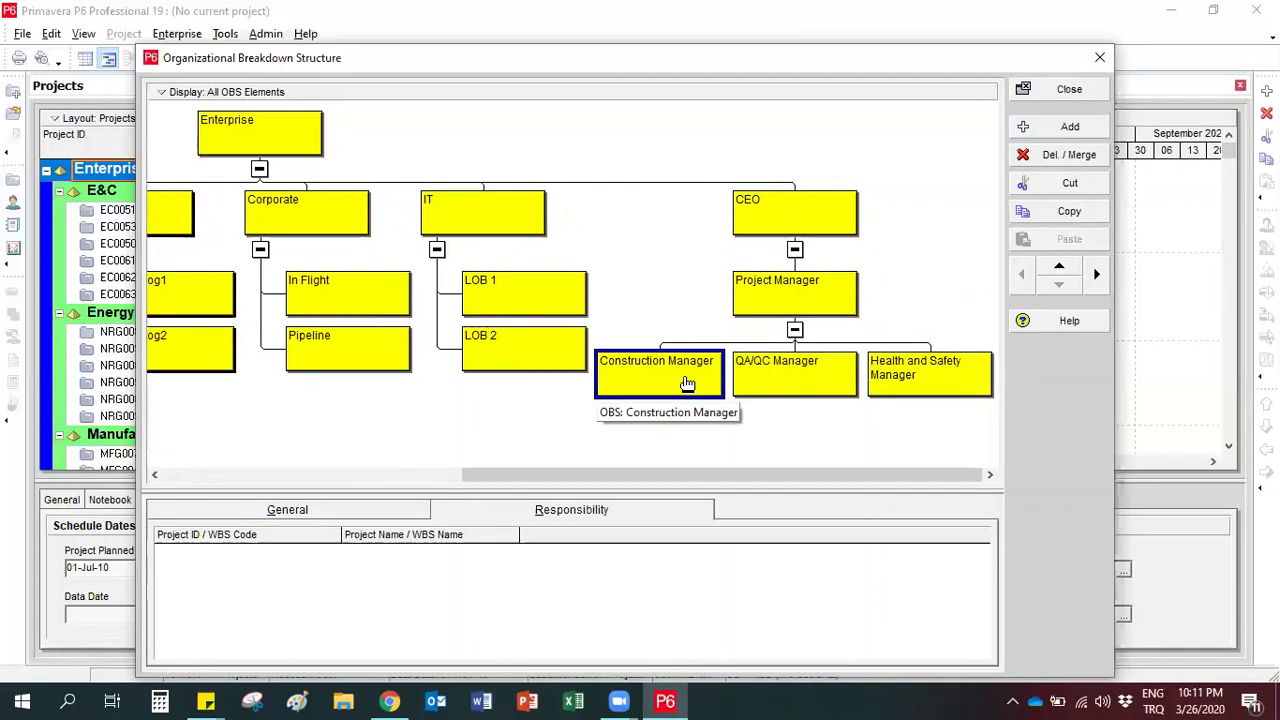
pyautogui.click(782, 384)
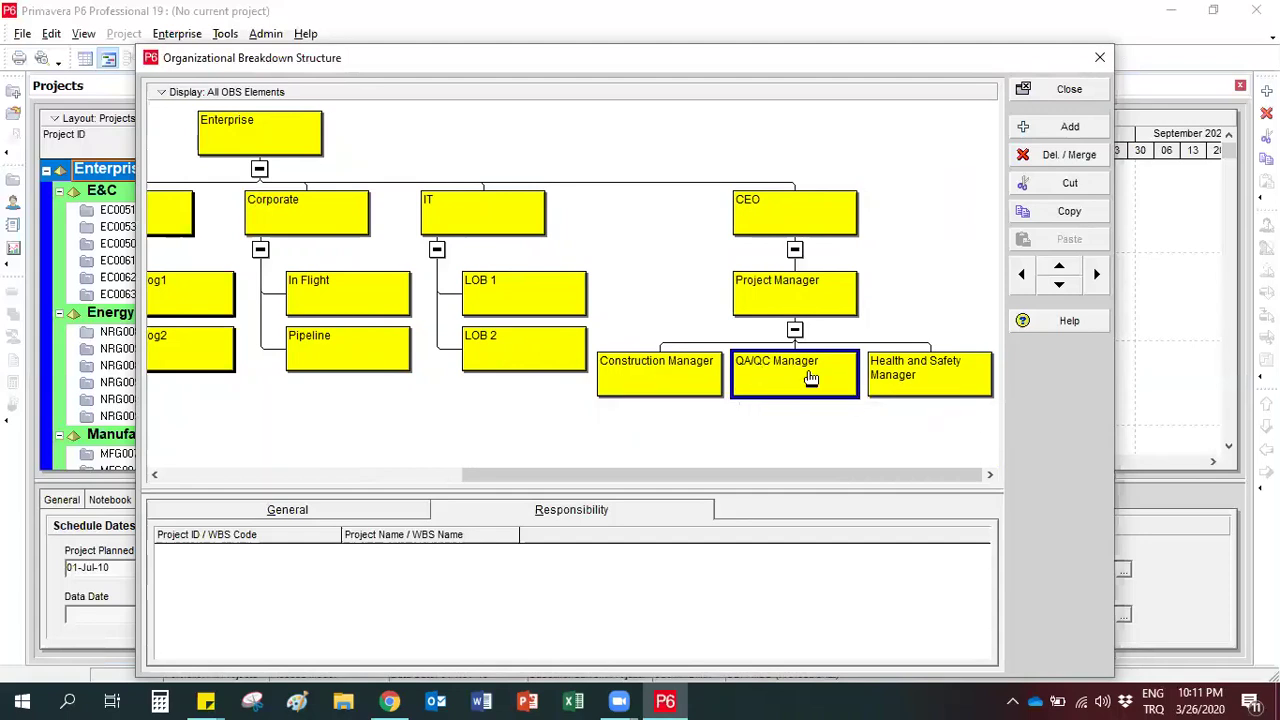
pyautogui.click(1059, 285)
pyautogui.click(908, 378)
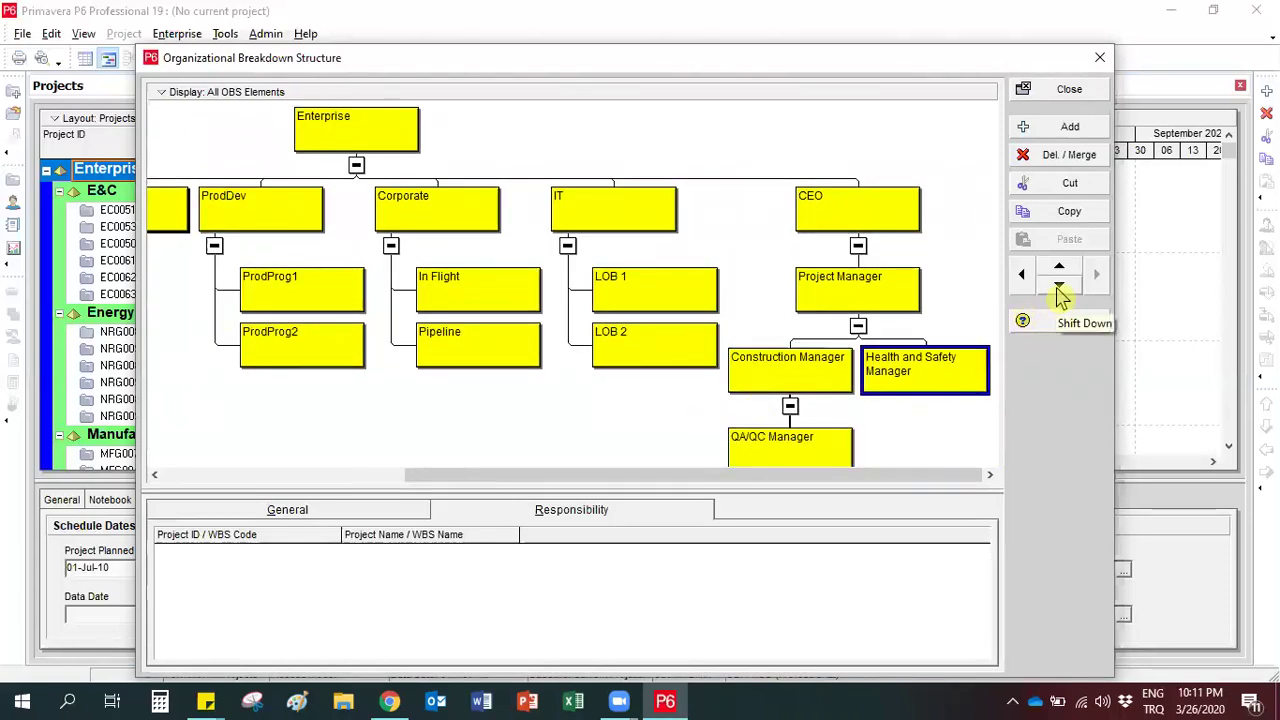
pyautogui.click(1059, 285)
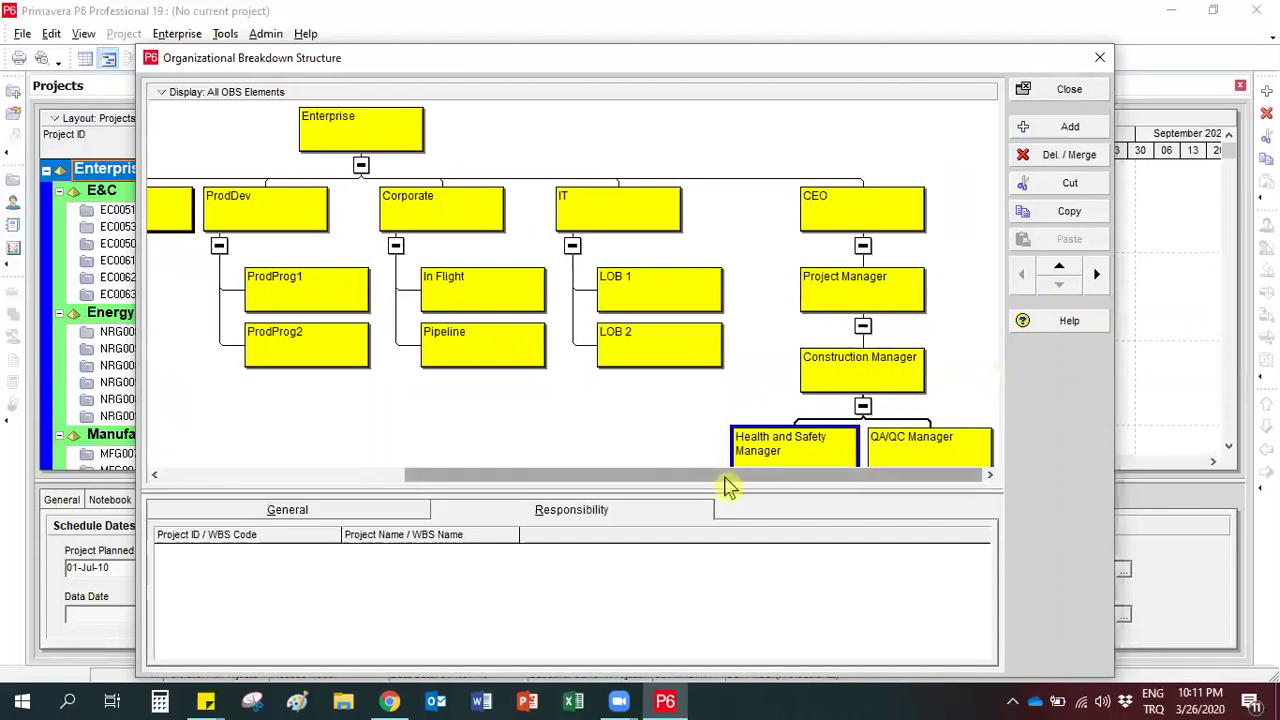
pyautogui.click(822, 386)
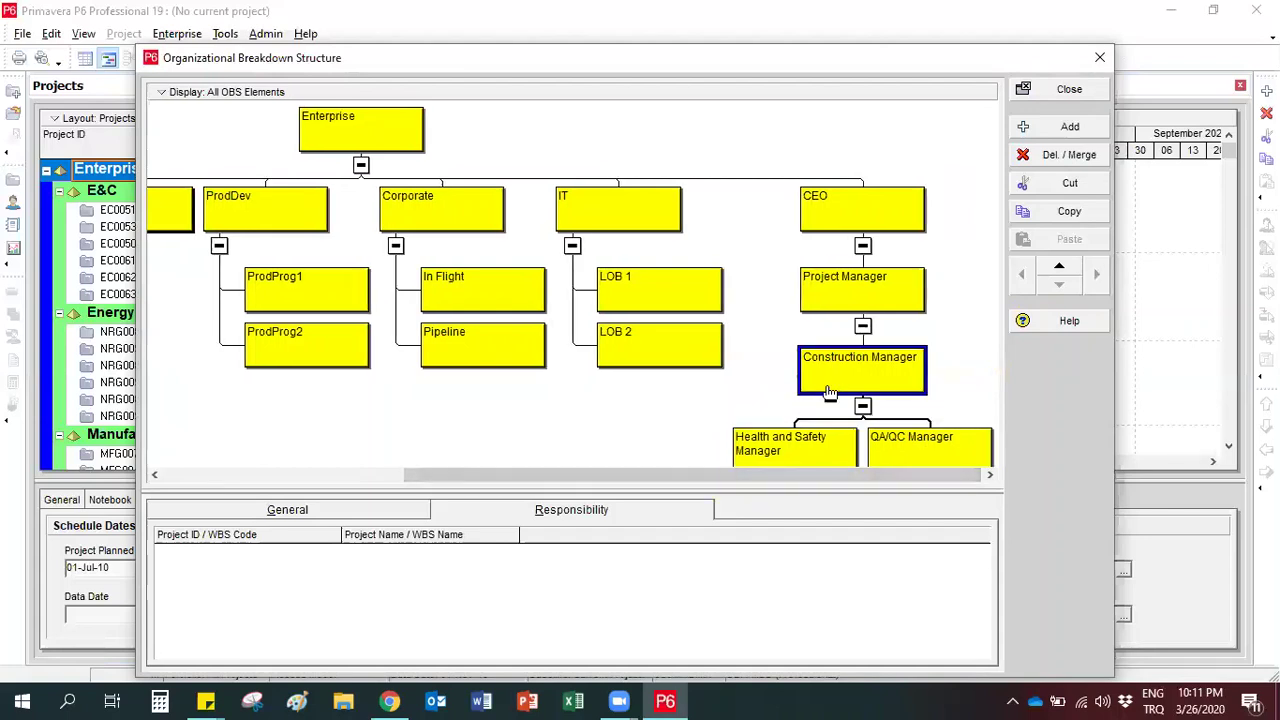
pyautogui.click(815, 463)
pyautogui.click(885, 460)
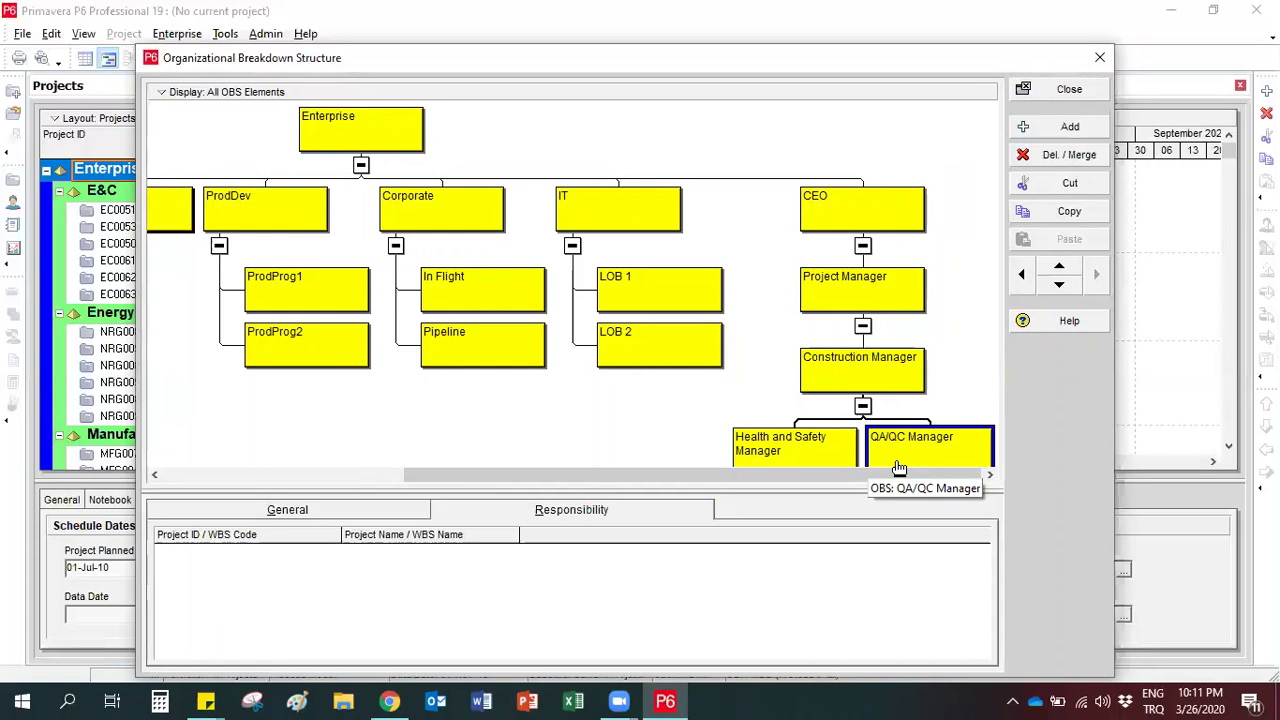
# Step: Examine the box color and font options for the OBS chart and leave them without changes
pyautogui.click(190, 93)
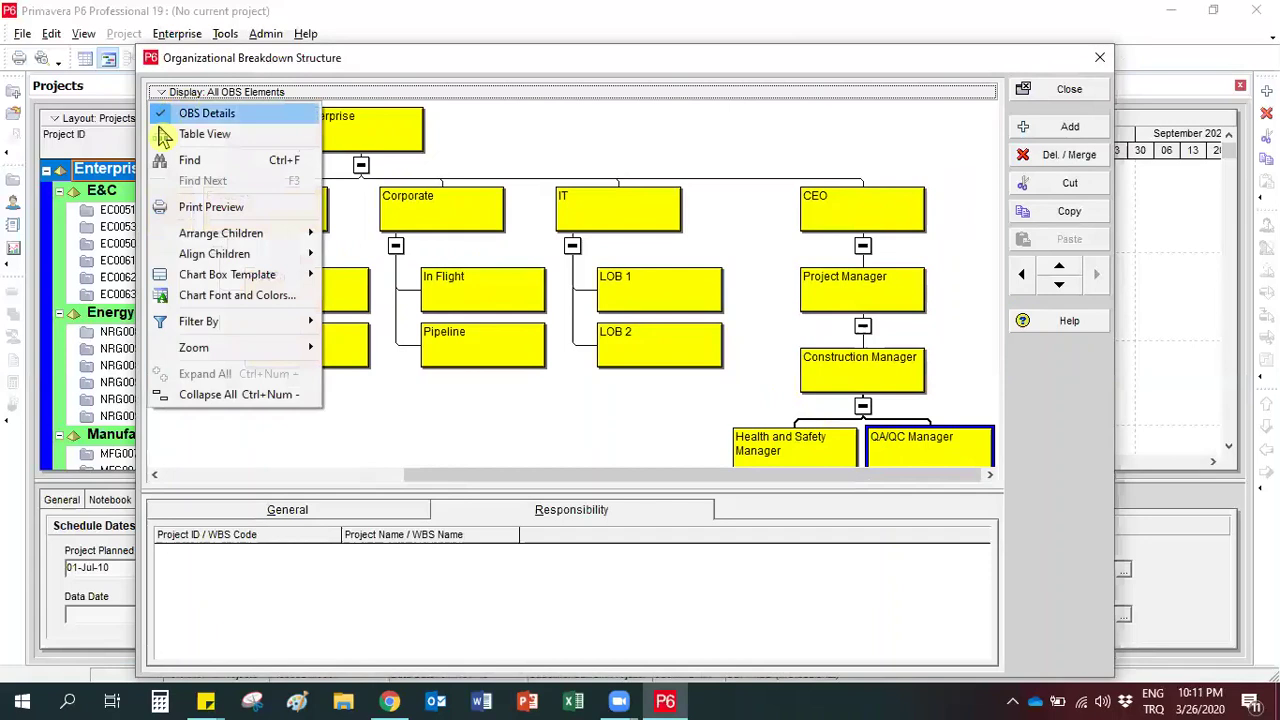
pyautogui.click(240, 311)
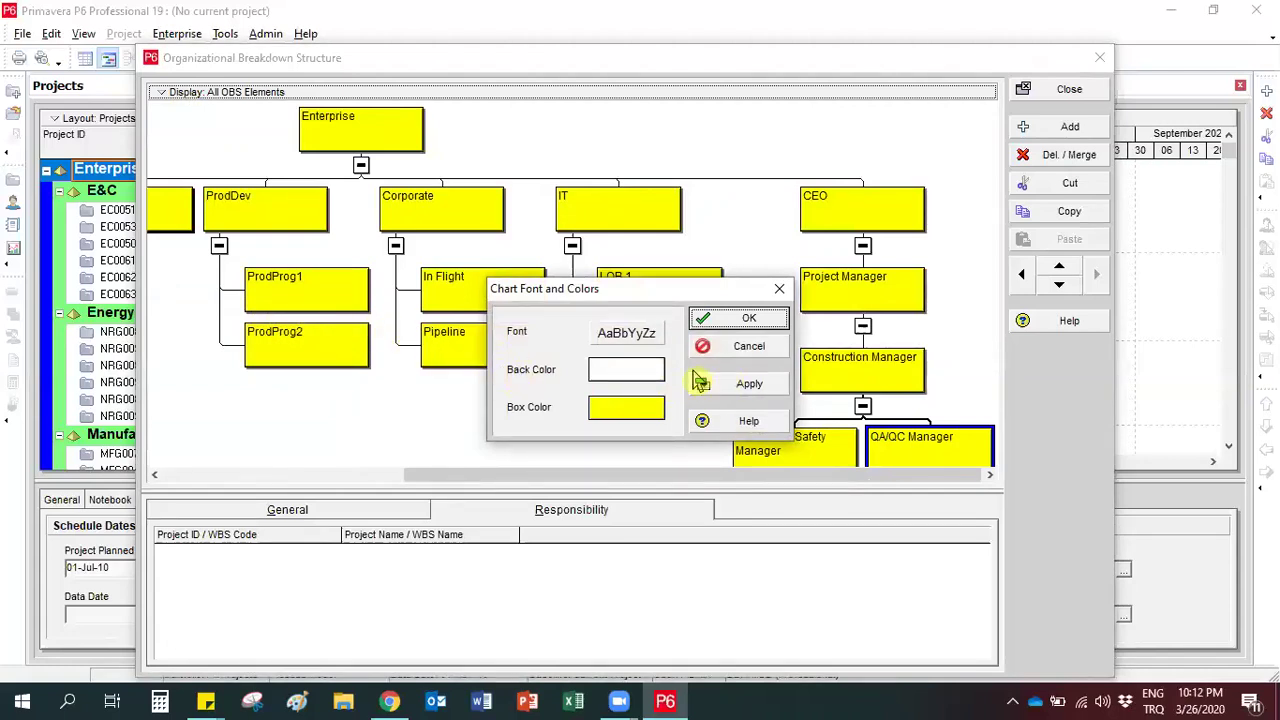
pyautogui.click(610, 407)
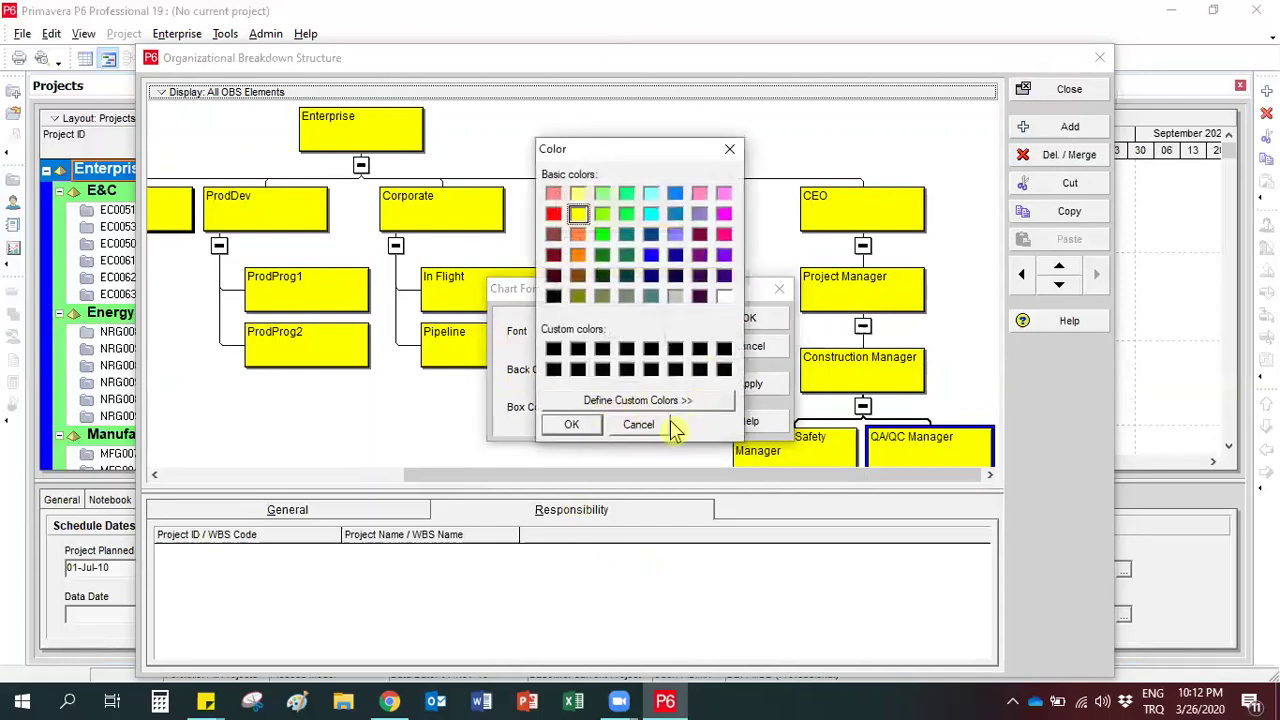
pyautogui.click(650, 424)
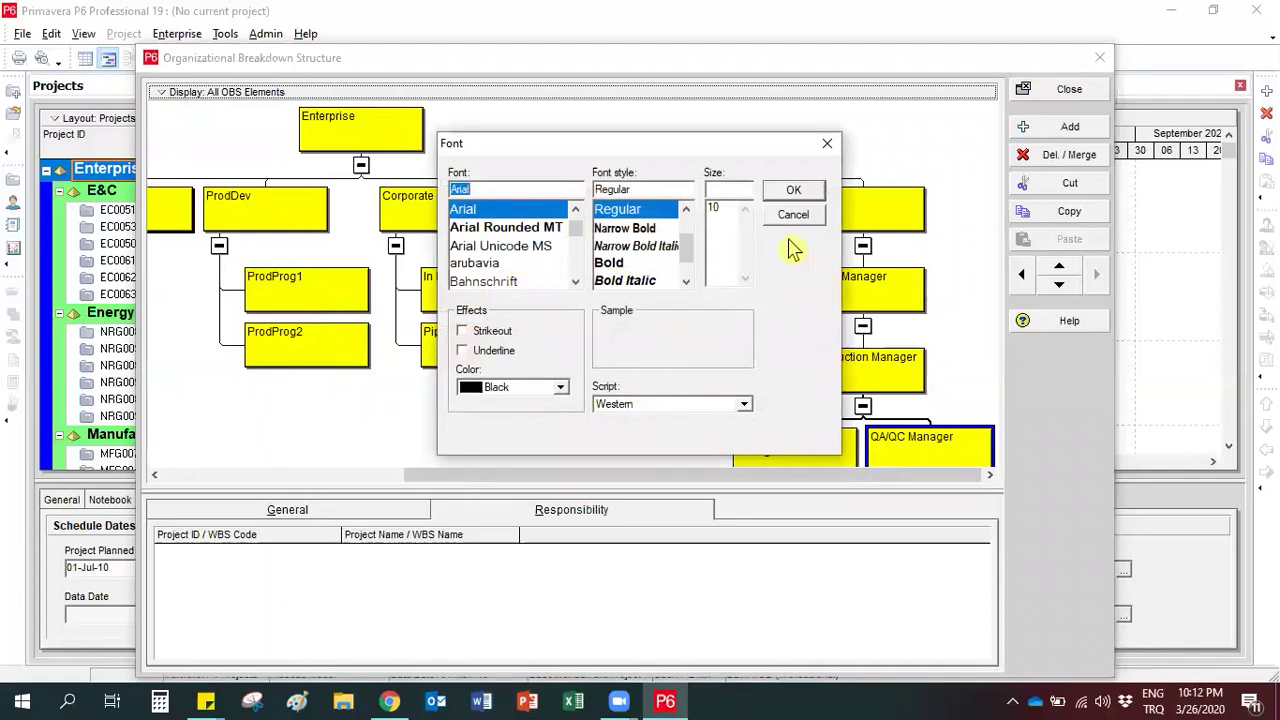
pyautogui.click(791, 215)
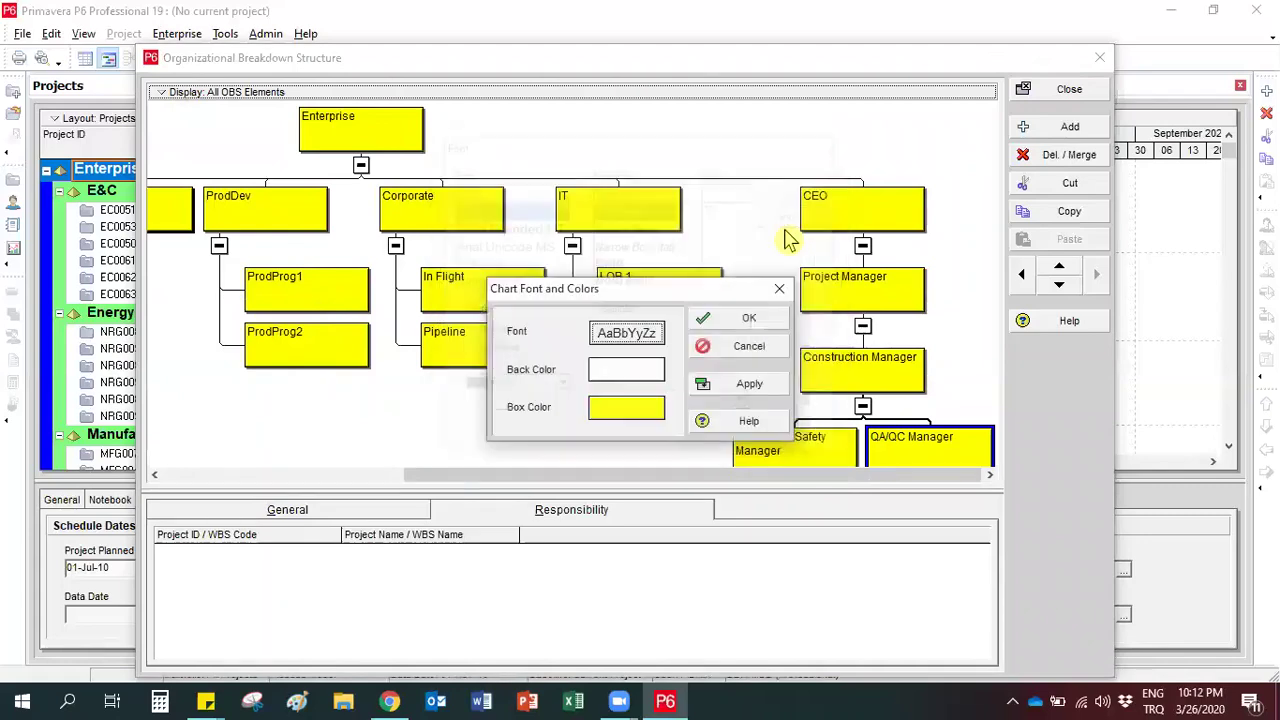
pyautogui.click(722, 357)
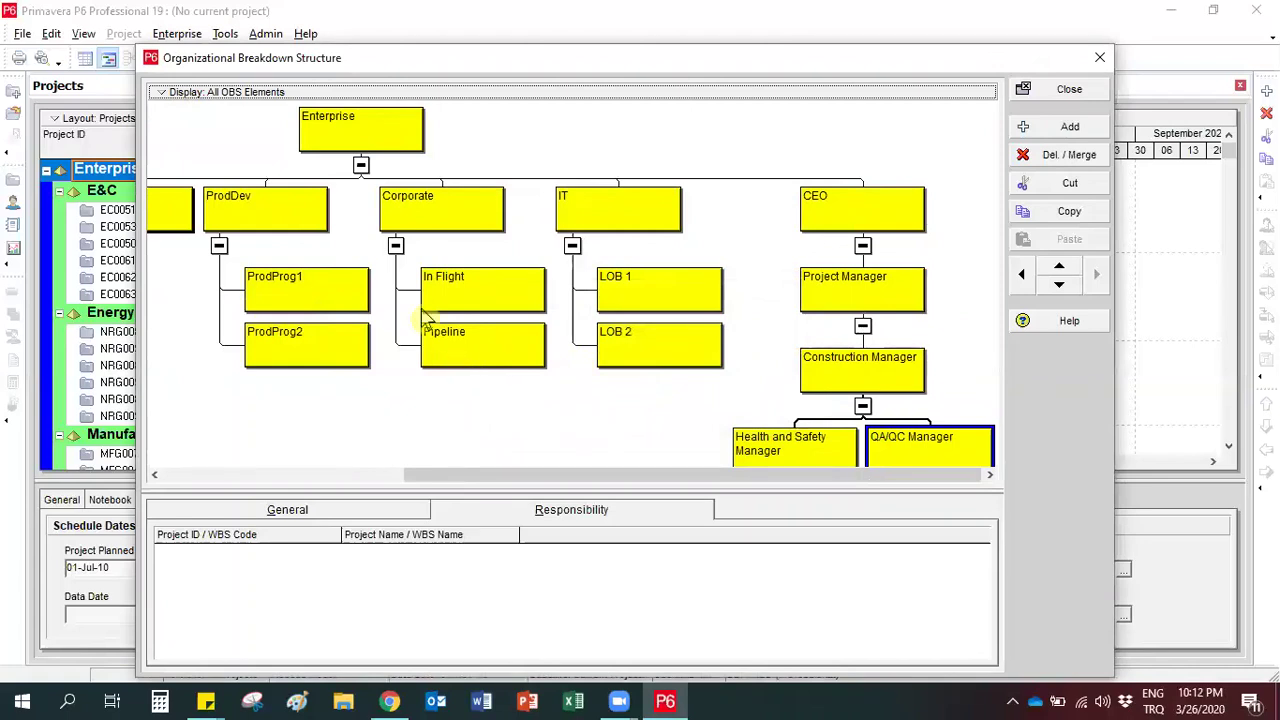
# Step: Return the OBS display to Table View and close the Organizational Breakdown Structure dialog
pyautogui.click(160, 94)
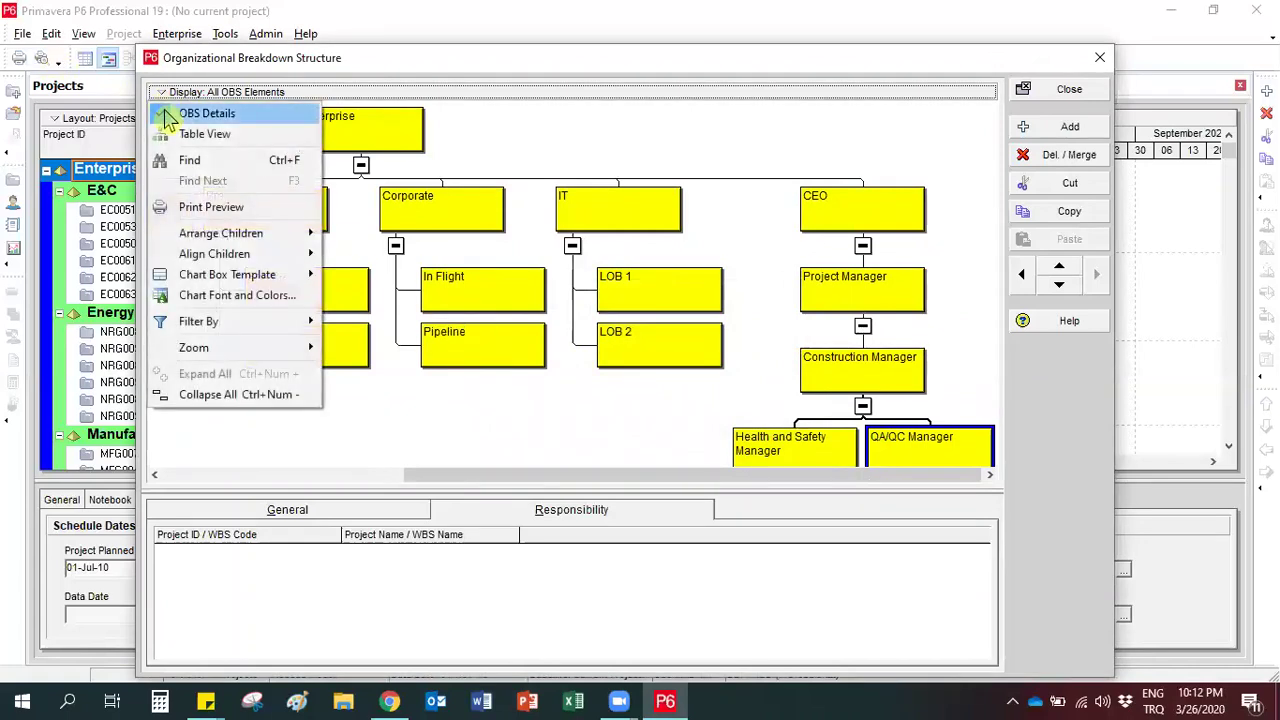
pyautogui.click(195, 137)
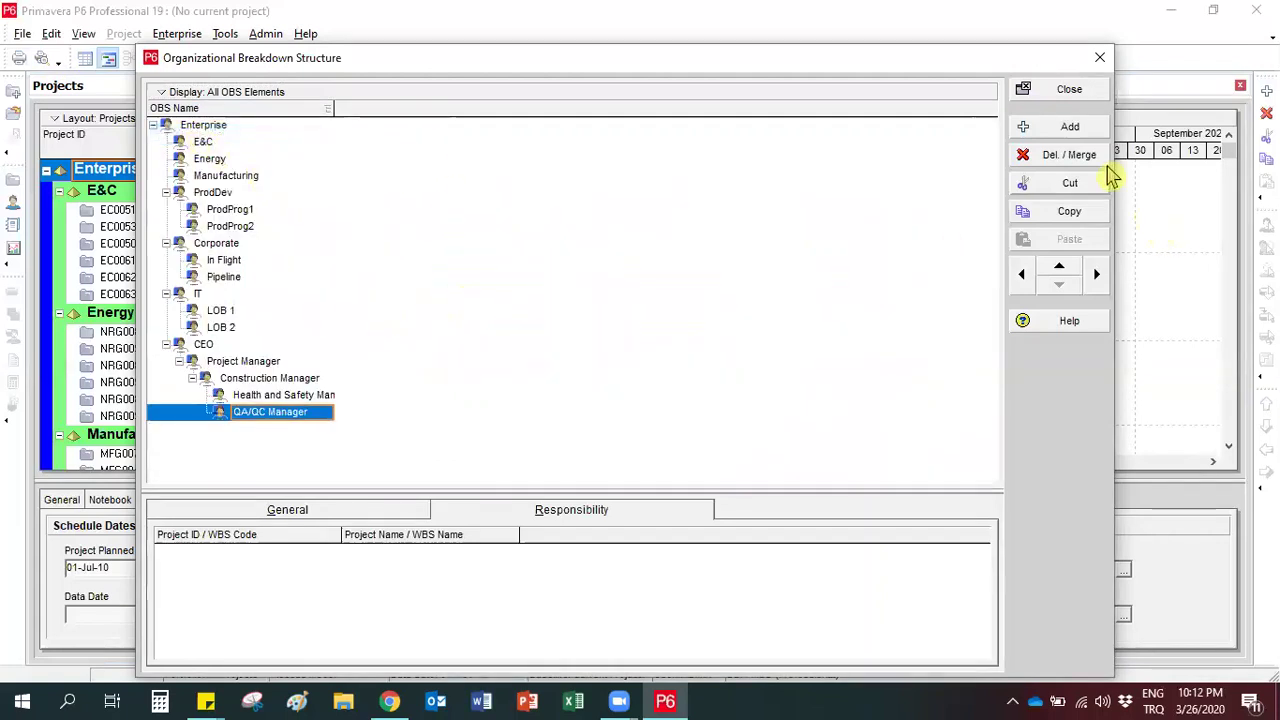
pyautogui.click(1099, 60)
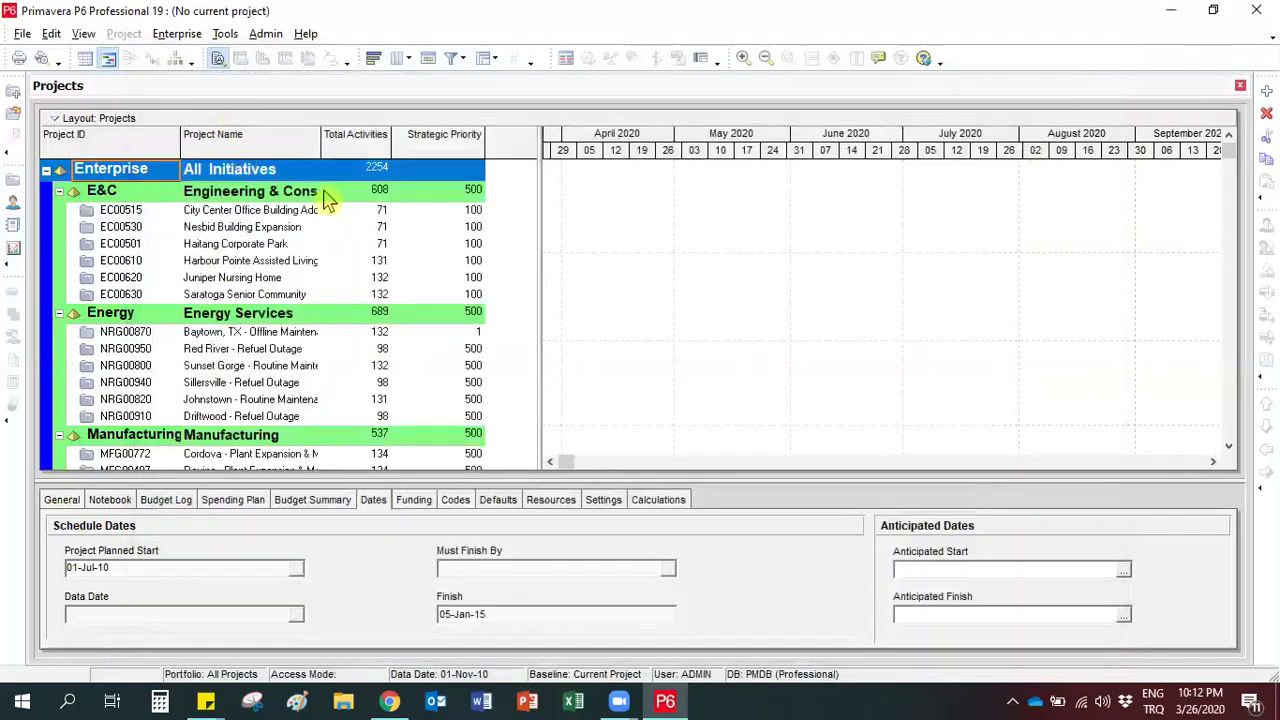